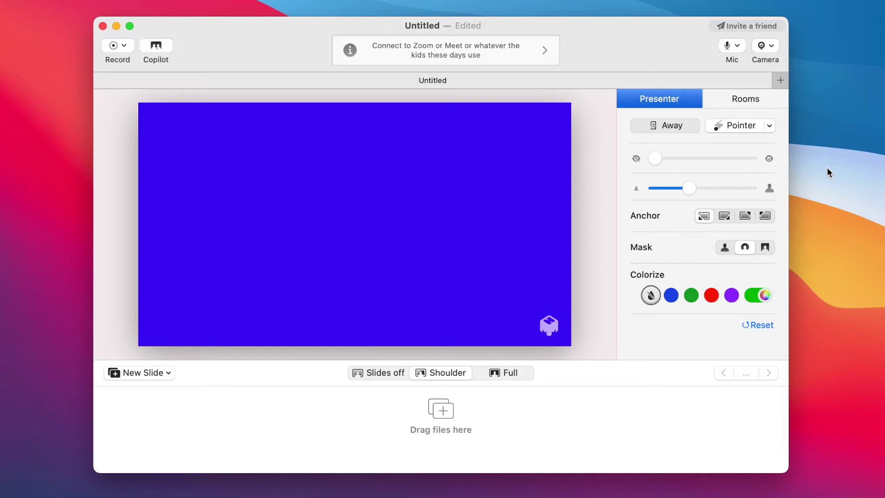
# Step: Preview the Waves, Bookshelf, San Francisco and Asakusa rooms, then set the background to Berry
pyautogui.click(752, 100)
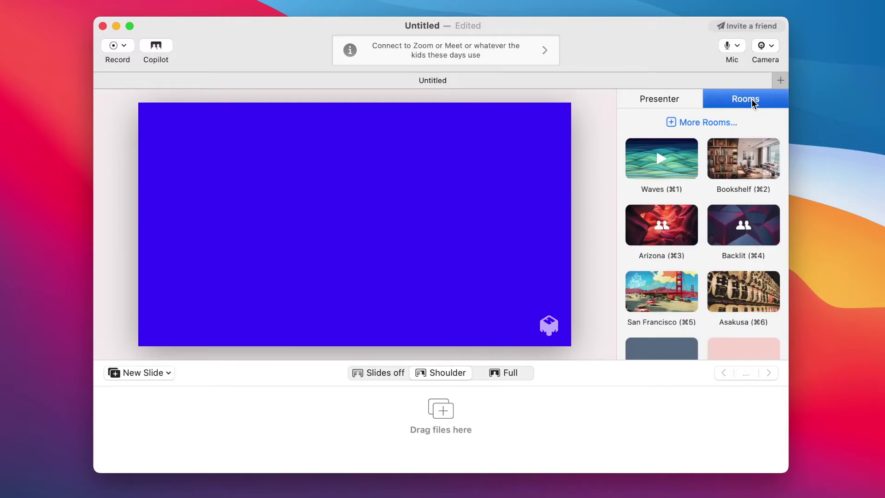
pyautogui.scroll(-5, 725, 211)
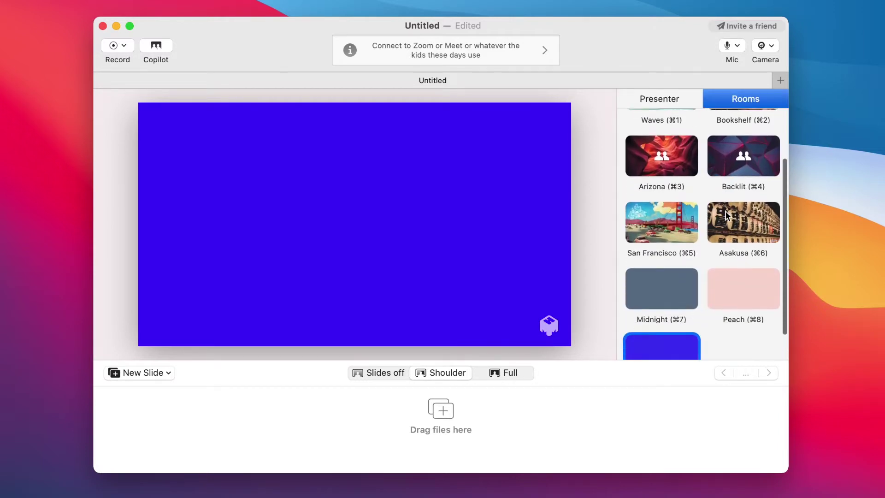
pyautogui.scroll(-2, 725, 211)
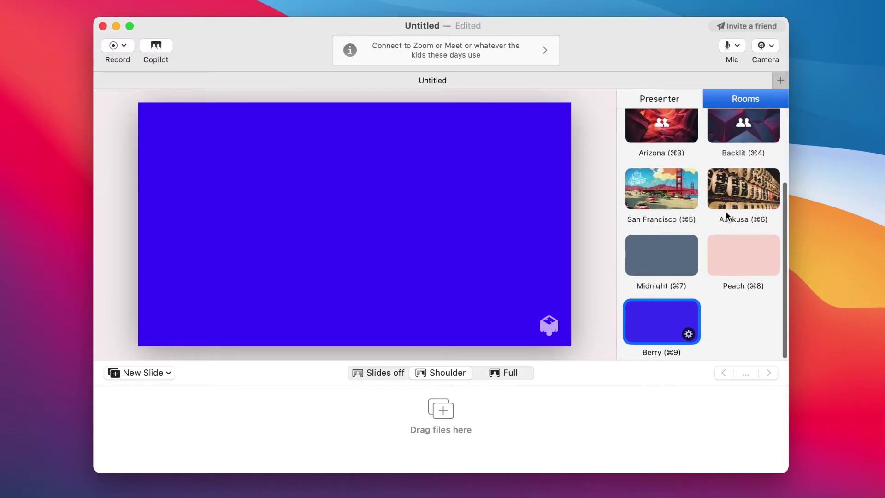
pyautogui.scroll(2, 725, 211)
pyautogui.scroll(5, 726, 211)
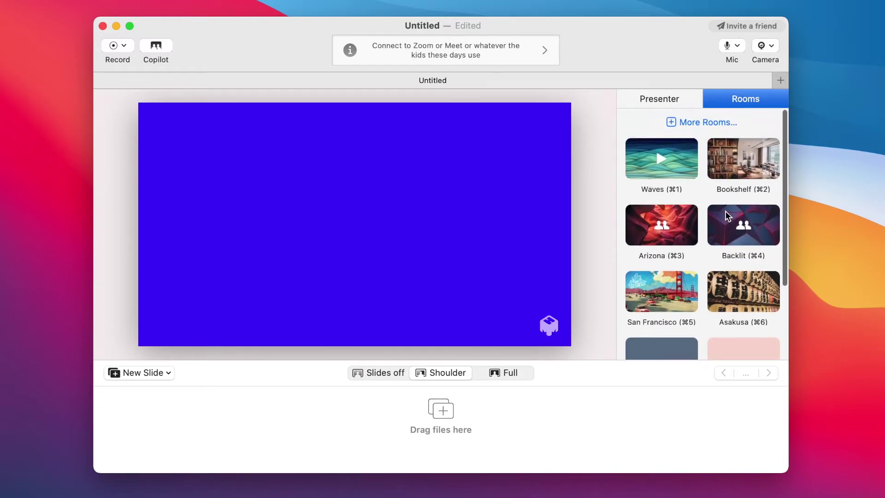
pyautogui.click(679, 147)
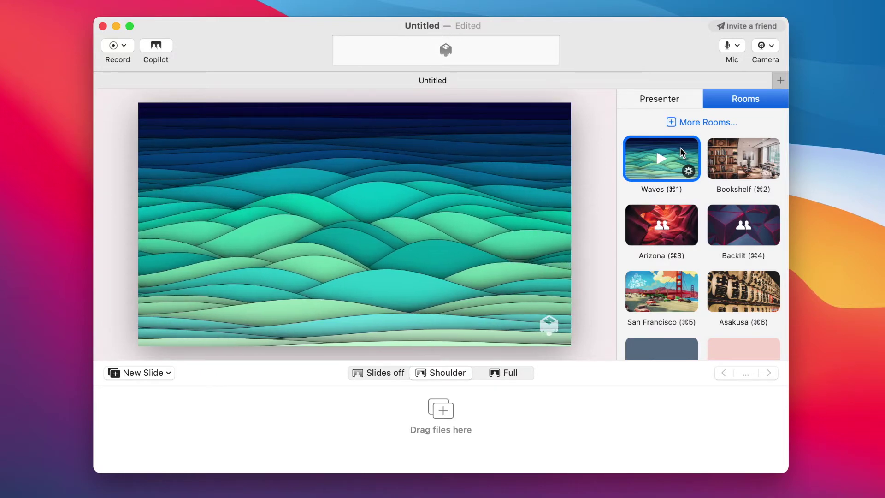
pyautogui.click(724, 153)
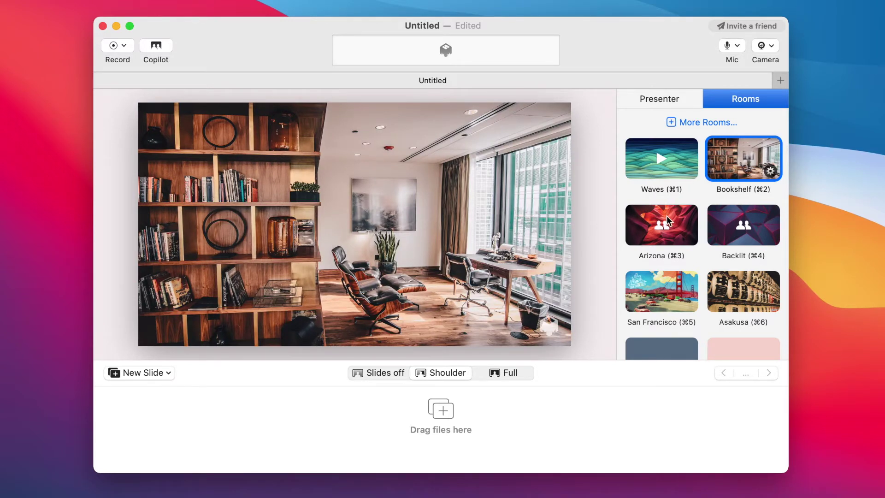
pyautogui.click(658, 274)
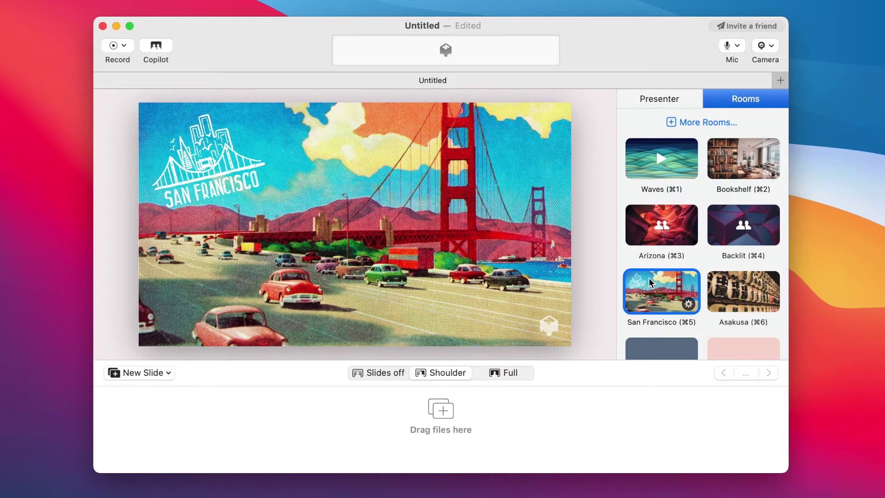
pyautogui.click(736, 291)
pyautogui.scroll(-5, 736, 290)
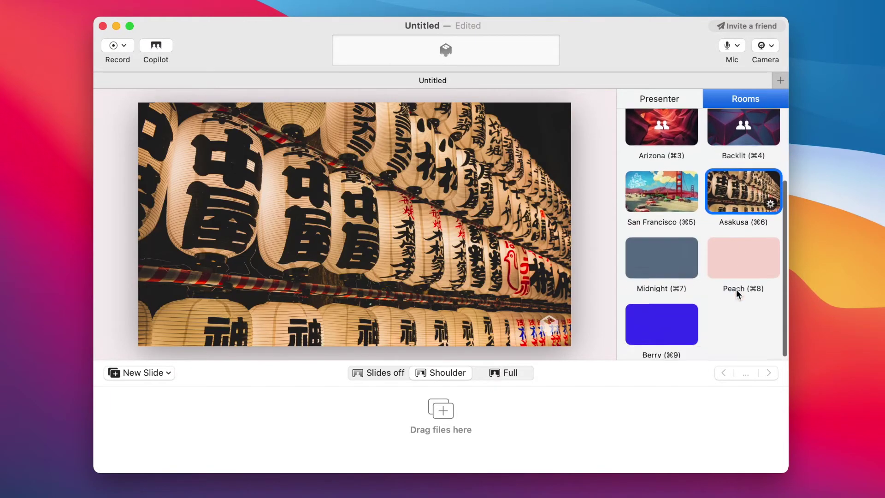
pyautogui.click(671, 315)
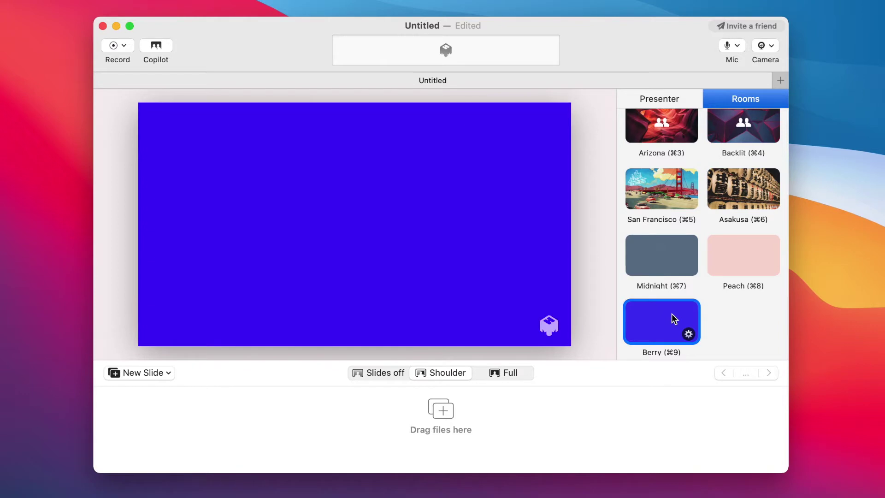
pyautogui.click(169, 374)
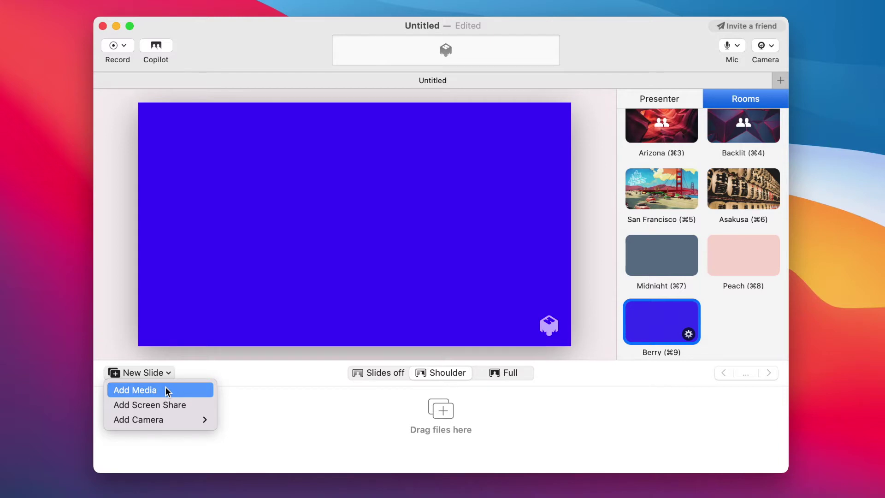
pyautogui.click(233, 373)
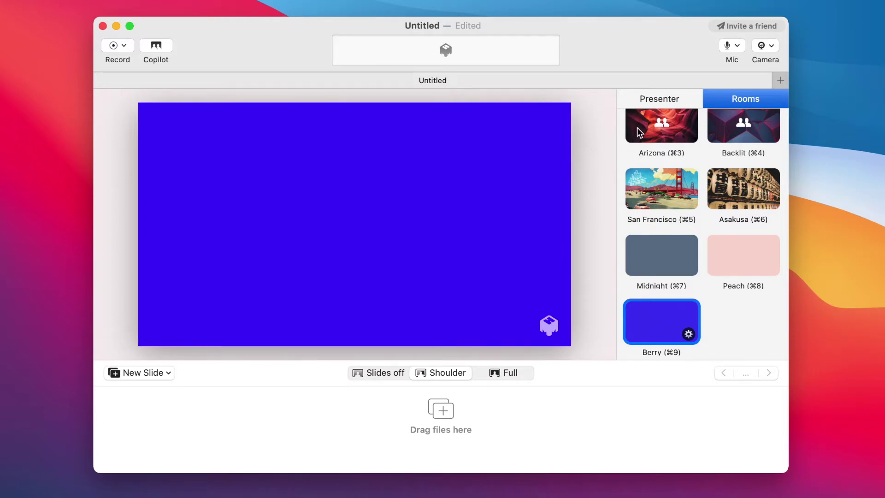
# Step: In Presenter settings, turn on the Be right back away screen, then turn it off
pyautogui.click(651, 104)
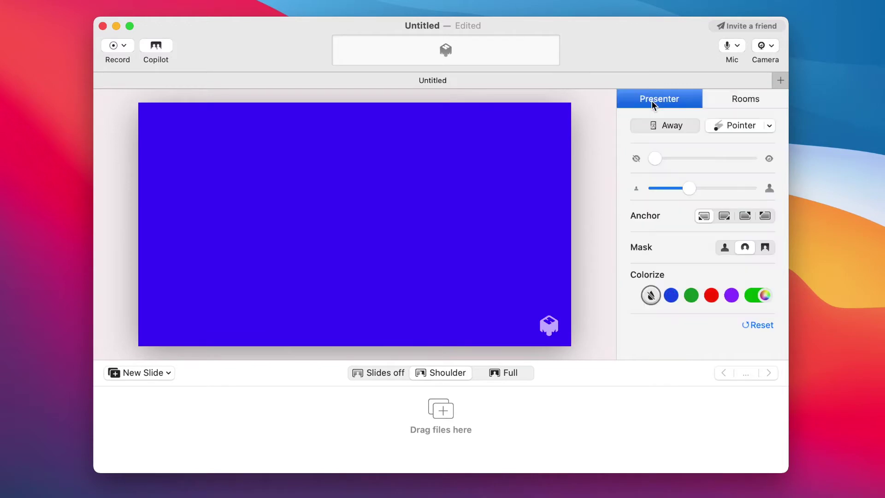
pyautogui.click(657, 126)
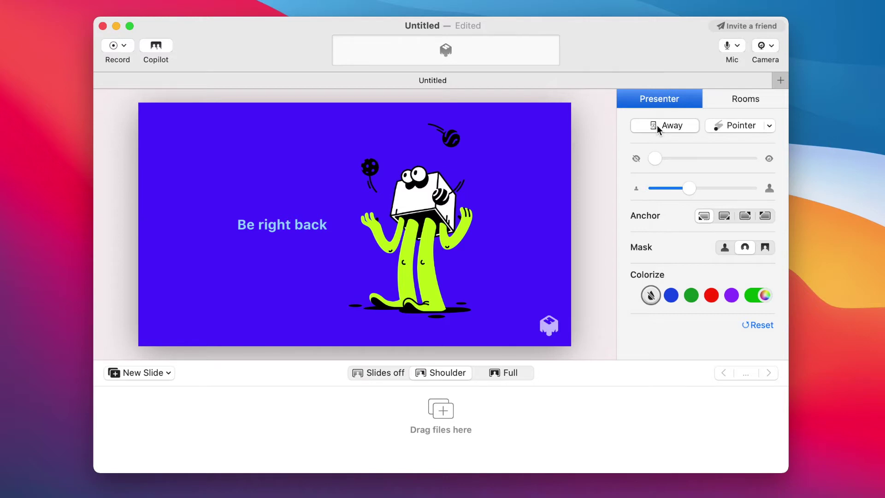
pyautogui.click(657, 126)
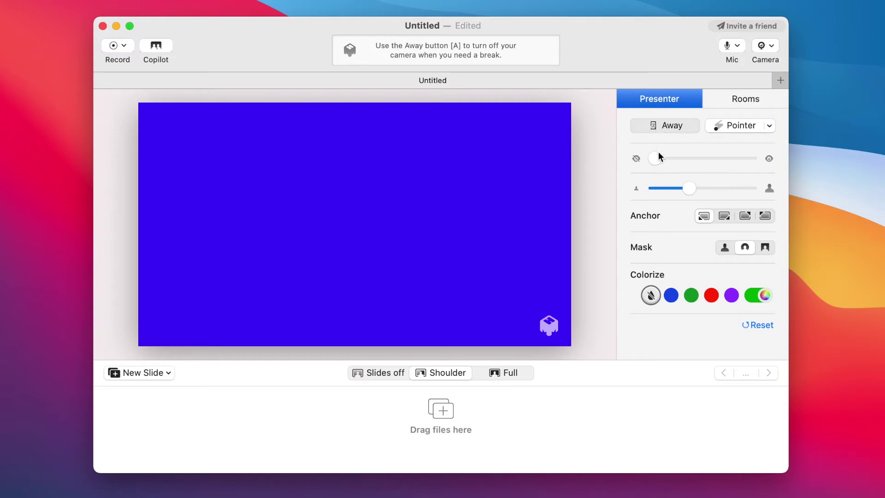
# Step: Set the presenter to full opacity and, after trying the square mask, a full-body cutout
pyautogui.moveTo(668, 158); pyautogui.dragTo(791, 151)
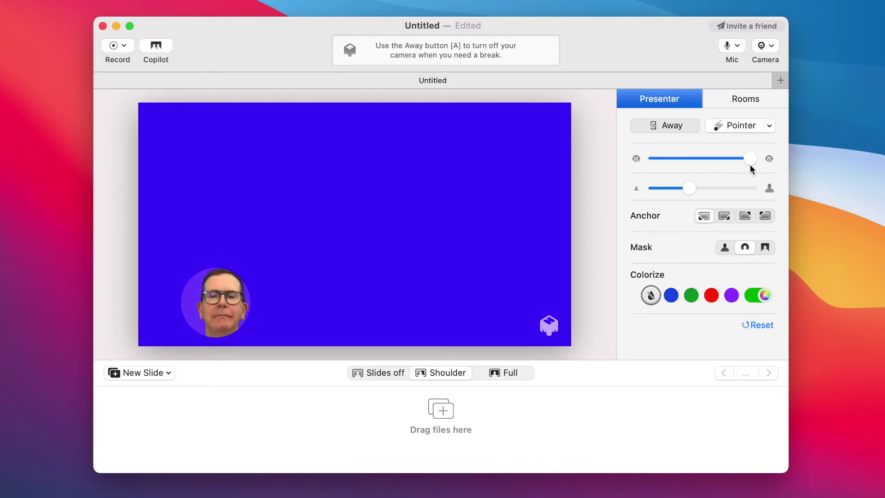
pyautogui.click(765, 248)
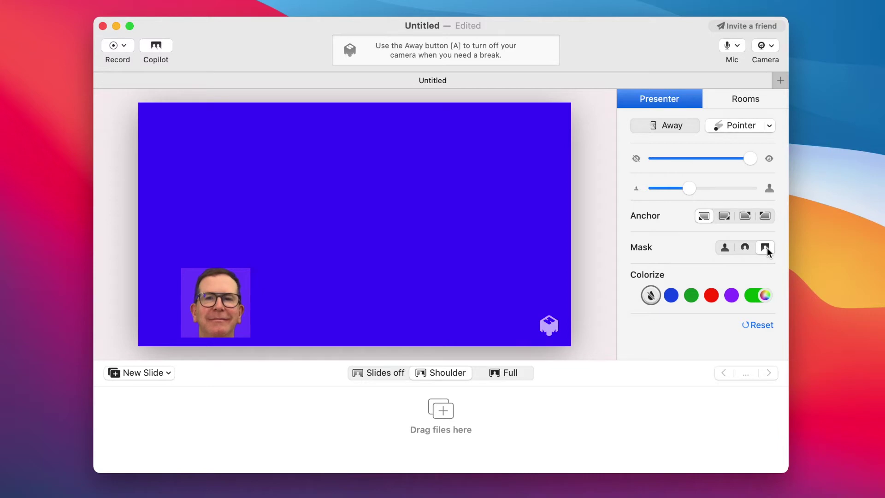
pyautogui.click(725, 247)
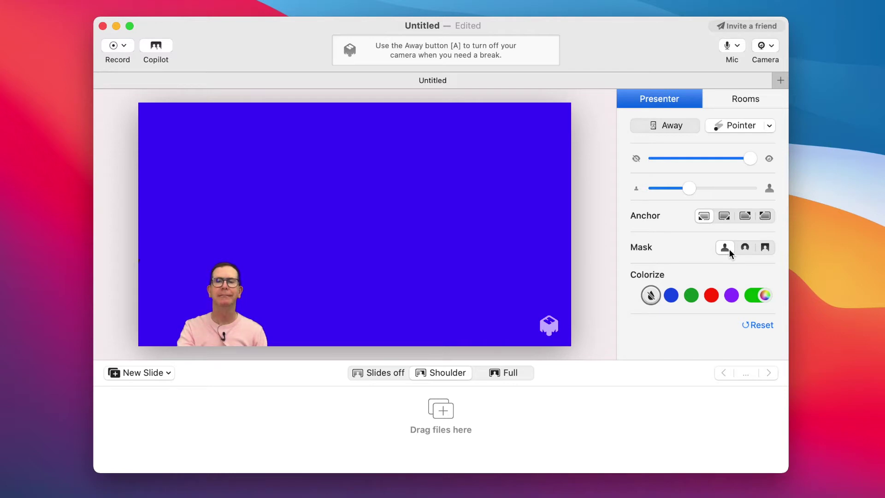
# Step: Cycle the presenter anchor through bottom-left, bottom-right and top-right, ending on top-left
pyautogui.click(707, 220)
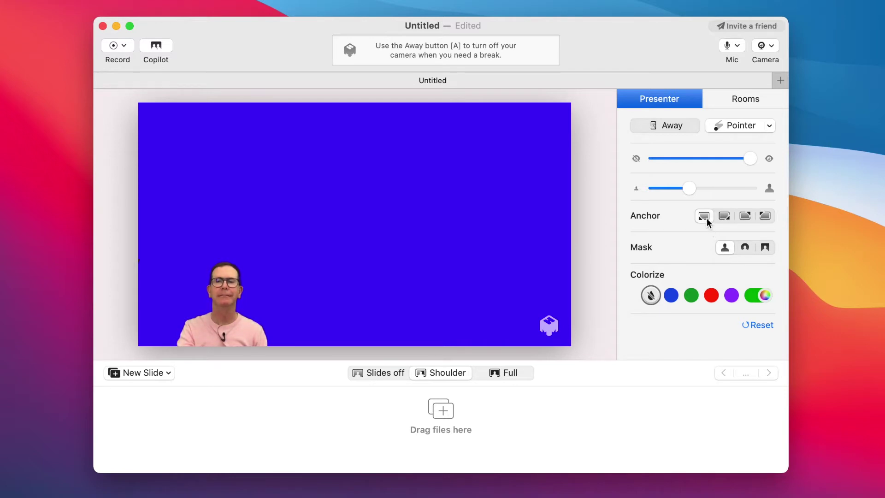
pyautogui.click(721, 219)
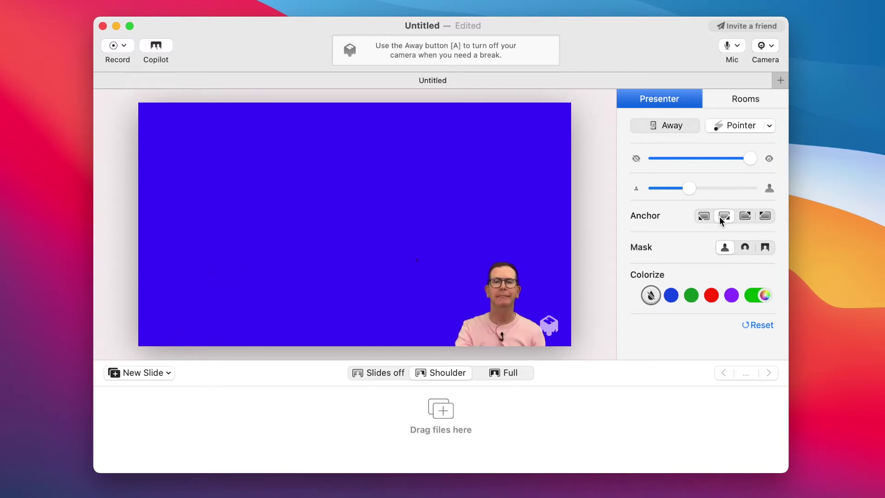
pyautogui.click(743, 215)
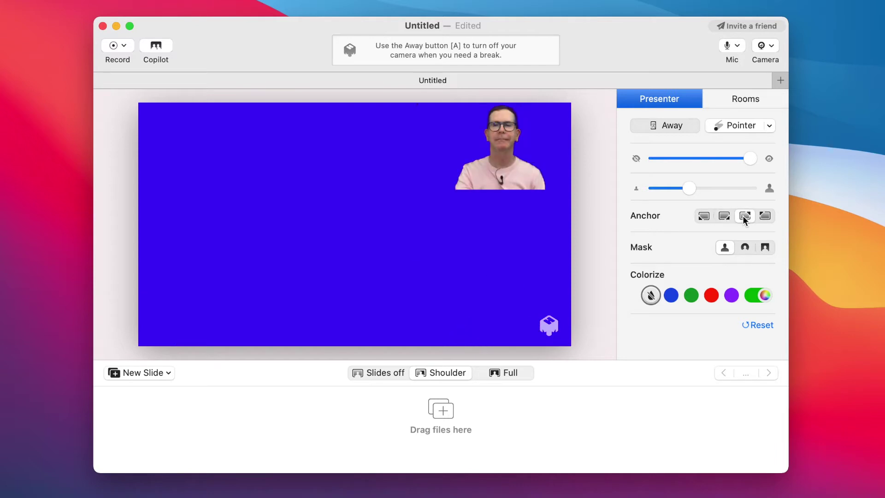
pyautogui.click(764, 215)
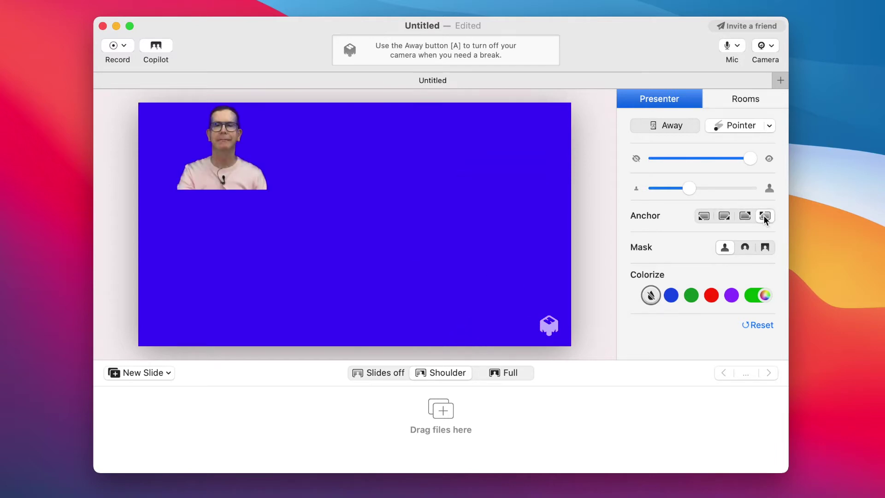
# Step: Anchor the presenter bottom-left, enlarge them and shift them further left
pyautogui.click(706, 217)
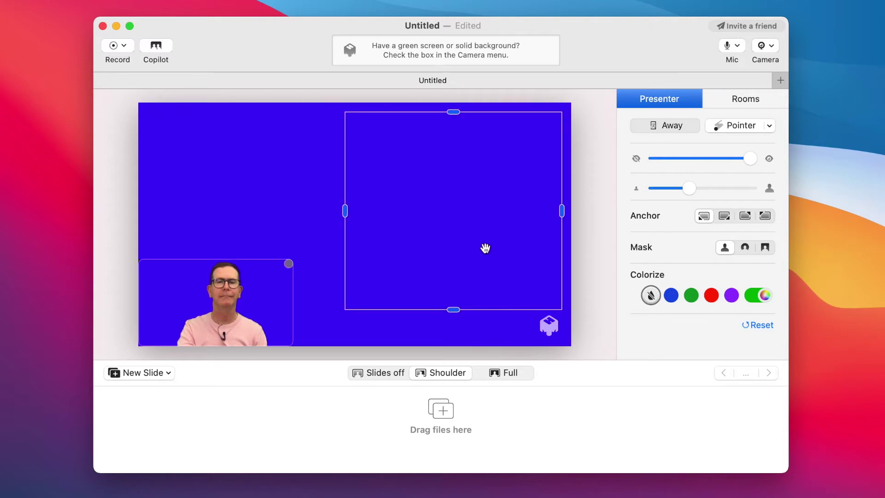
pyautogui.scroll(10, 272, 292)
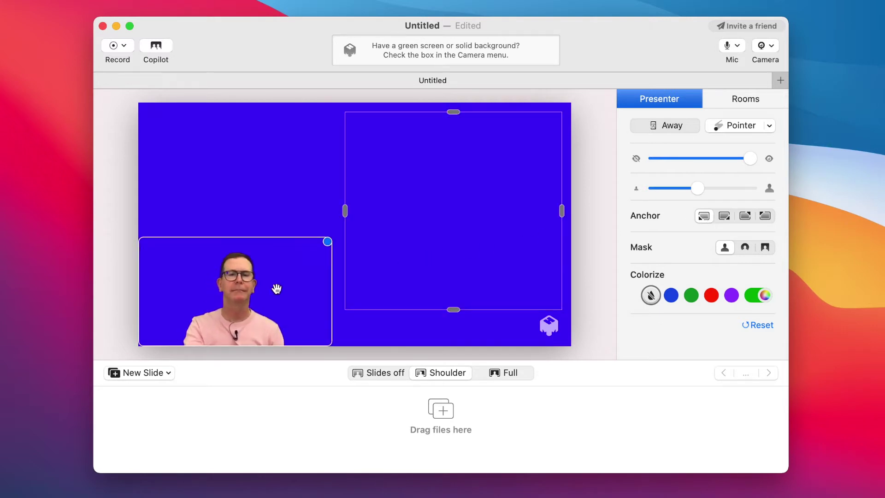
pyautogui.scroll(4, 277, 288)
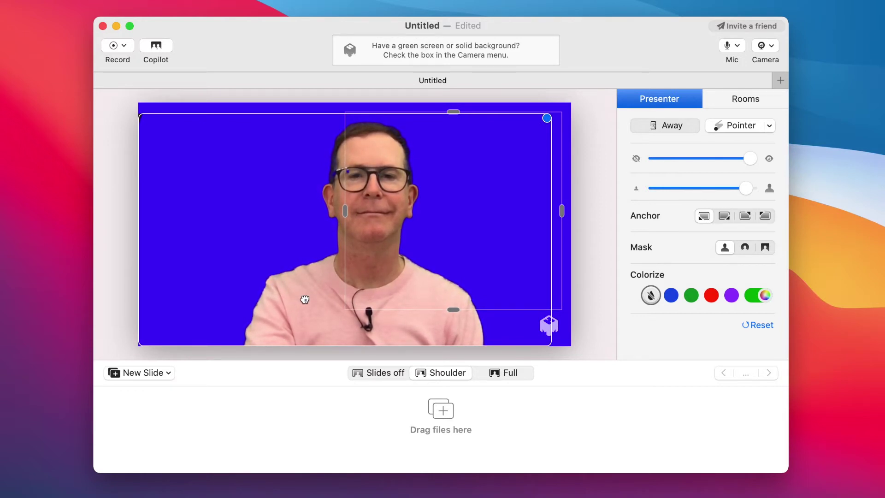
pyautogui.moveTo(303, 298); pyautogui.dragTo(200, 303)
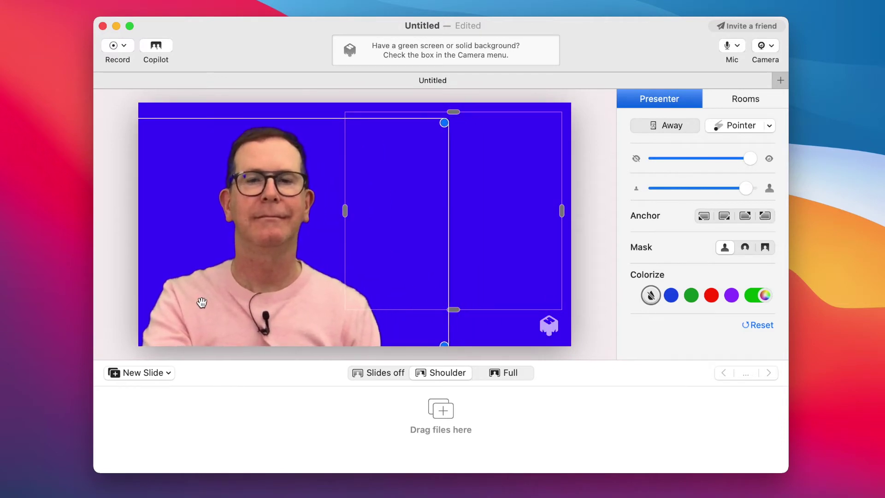
pyautogui.scroll(-10, 310, 254)
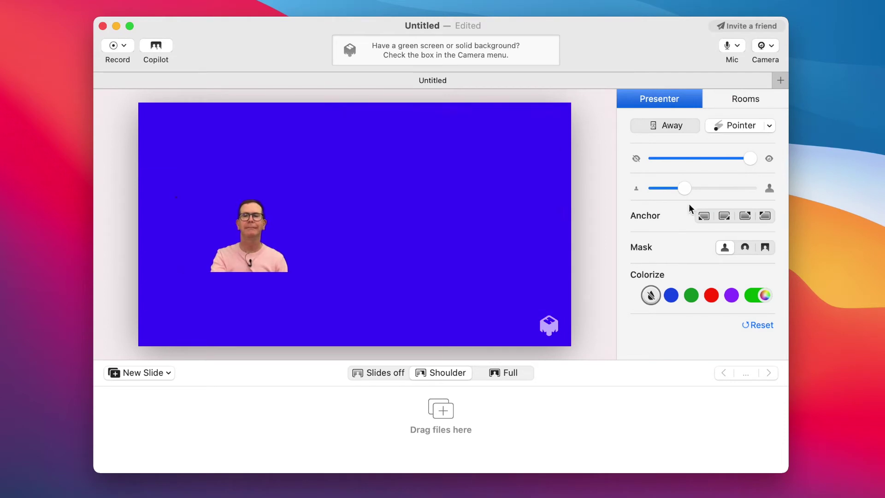
pyautogui.click(704, 215)
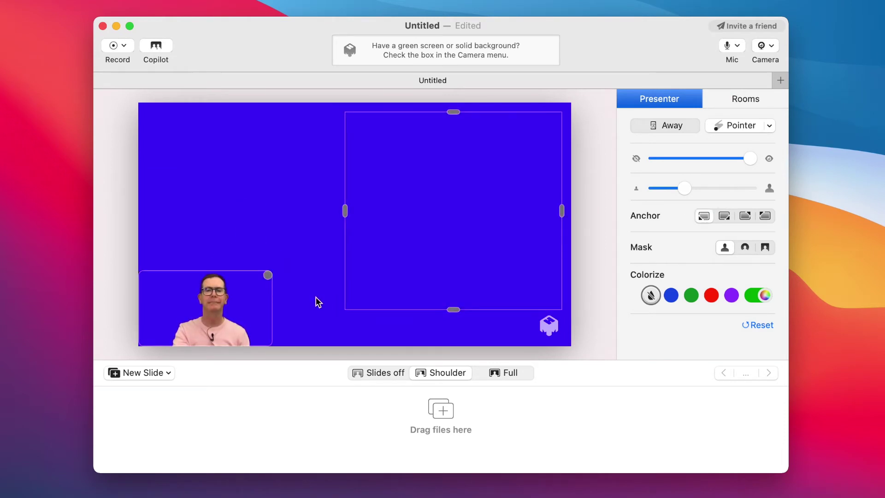
pyautogui.scroll(8, 316, 300)
pyautogui.scroll(-9, 316, 297)
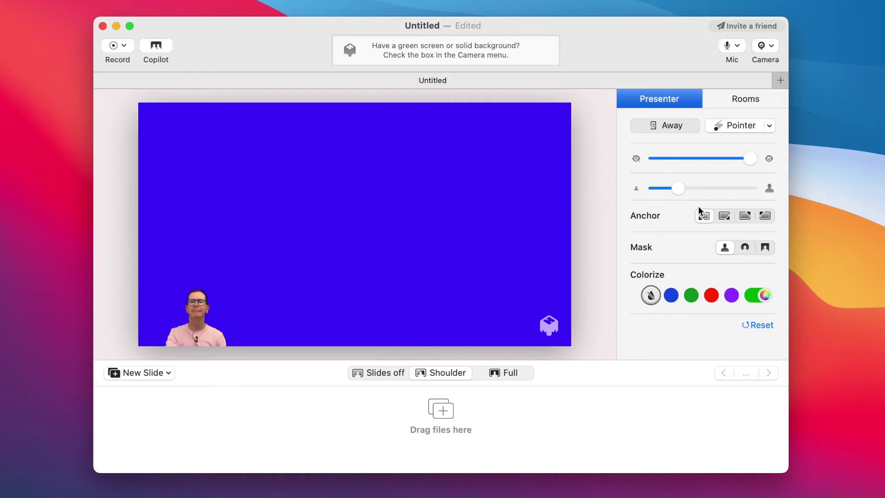
# Step: Try the bottom-right anchor, then re-pin the presenter bottom-left and enlarge them further
pyautogui.click(724, 216)
pyautogui.scroll(9, 535, 313)
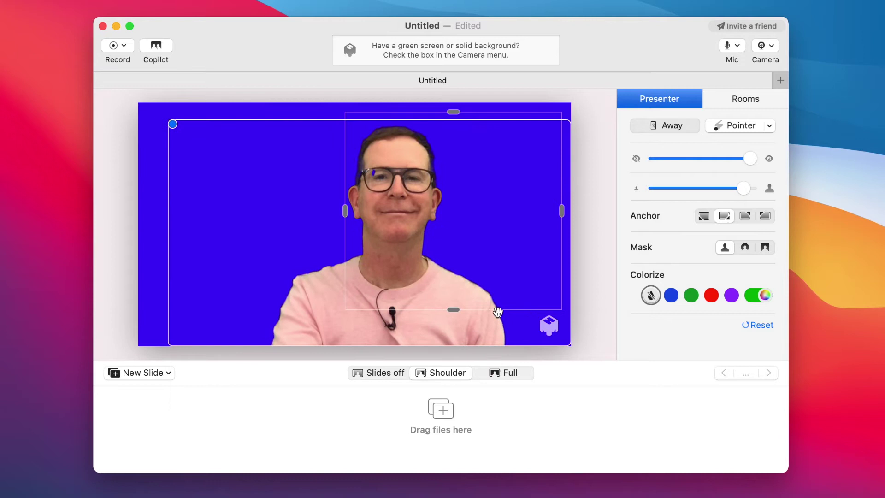
pyautogui.scroll(-3, 500, 336)
pyautogui.scroll(-8, 500, 336)
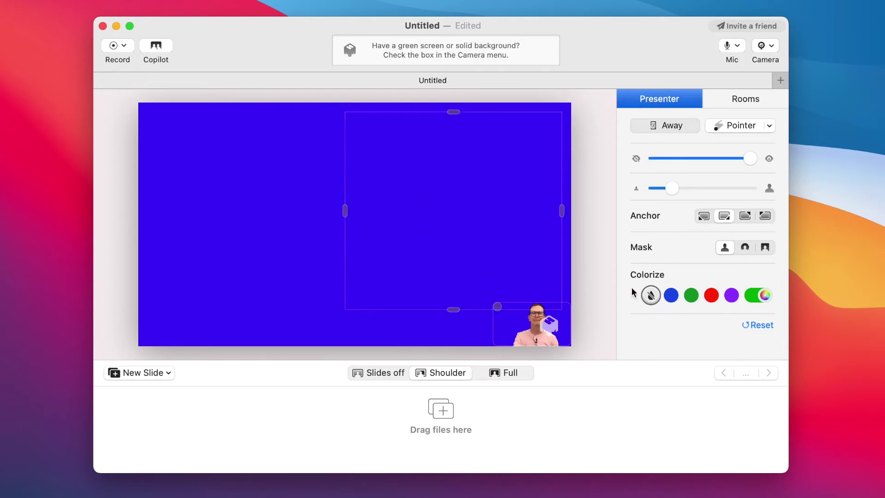
pyautogui.click(701, 216)
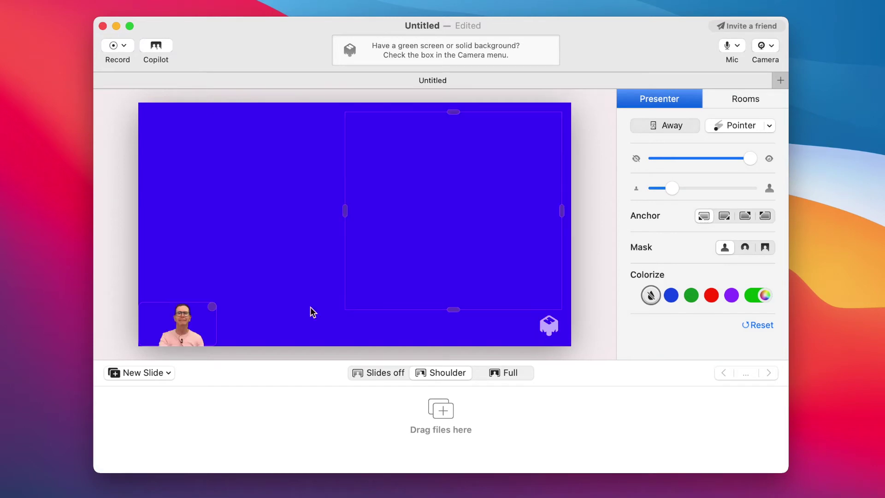
pyautogui.scroll(2, 179, 332)
pyautogui.scroll(5, 178, 332)
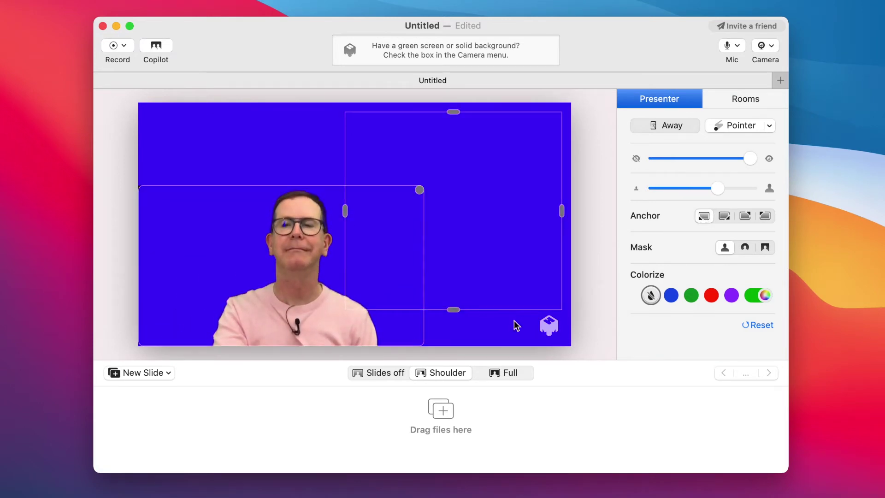
# Step: Test blue, green, red, purple and custom tints, then clear the tint and shrink the presenter
pyautogui.click(669, 298)
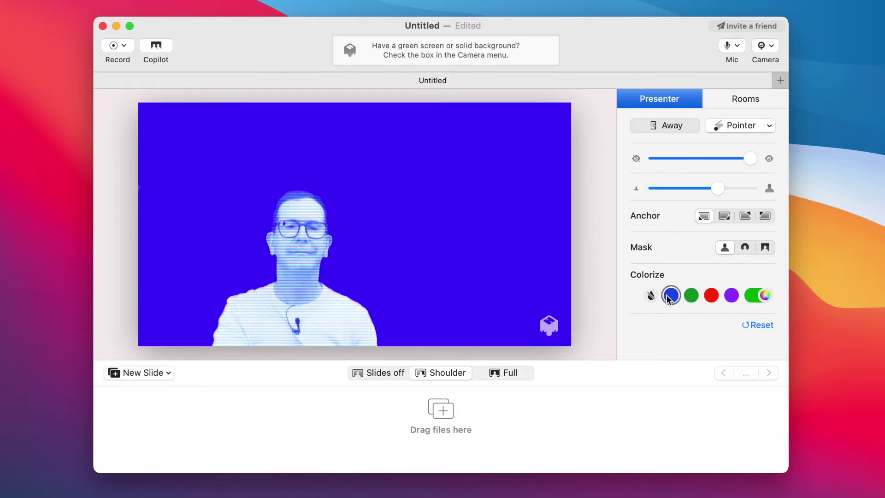
pyautogui.click(690, 297)
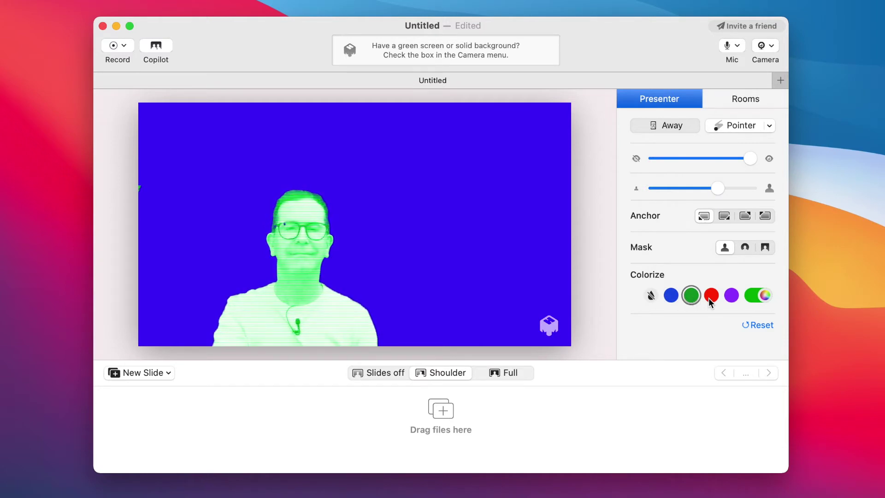
pyautogui.click(710, 297)
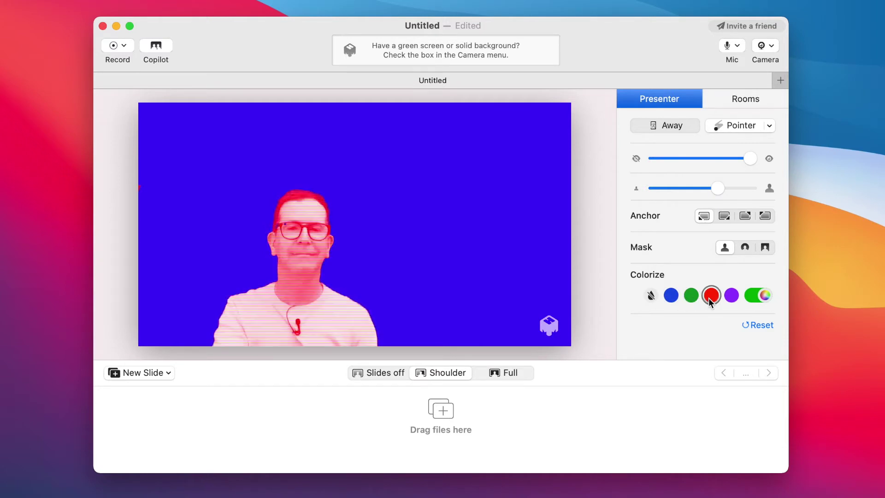
pyautogui.click(733, 299)
pyautogui.click(764, 297)
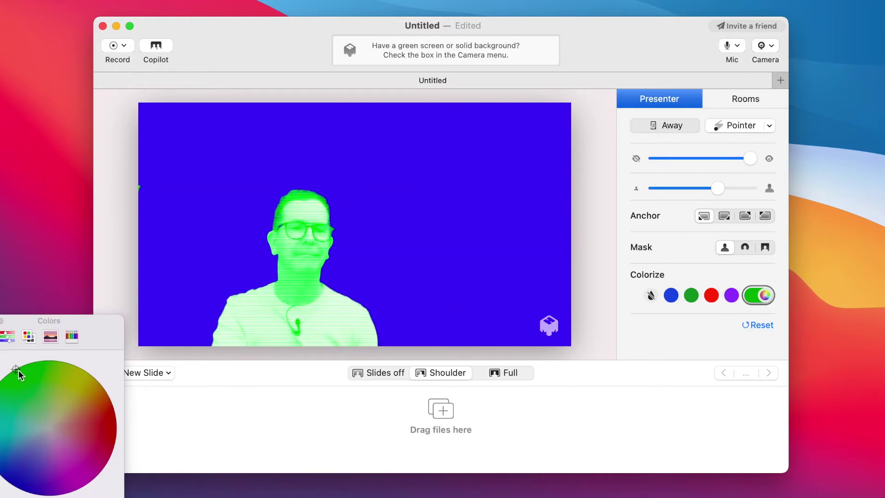
pyautogui.moveTo(19, 370); pyautogui.dragTo(59, 420)
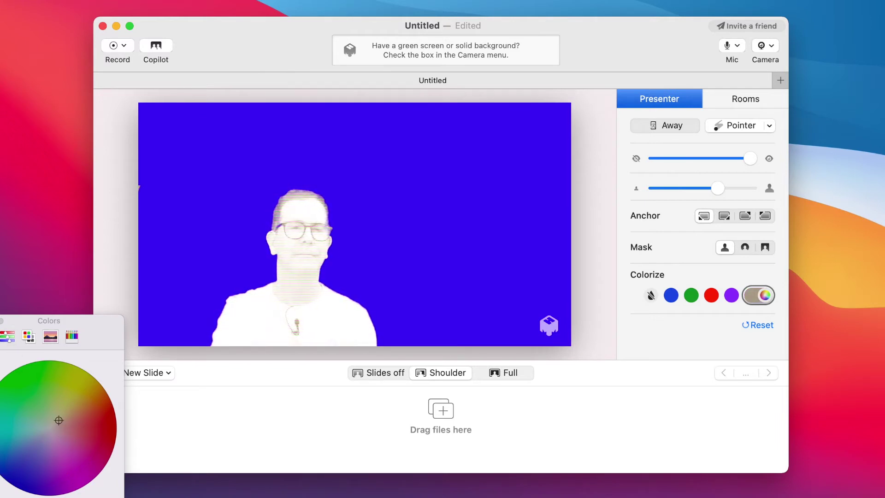
pyautogui.click(650, 295)
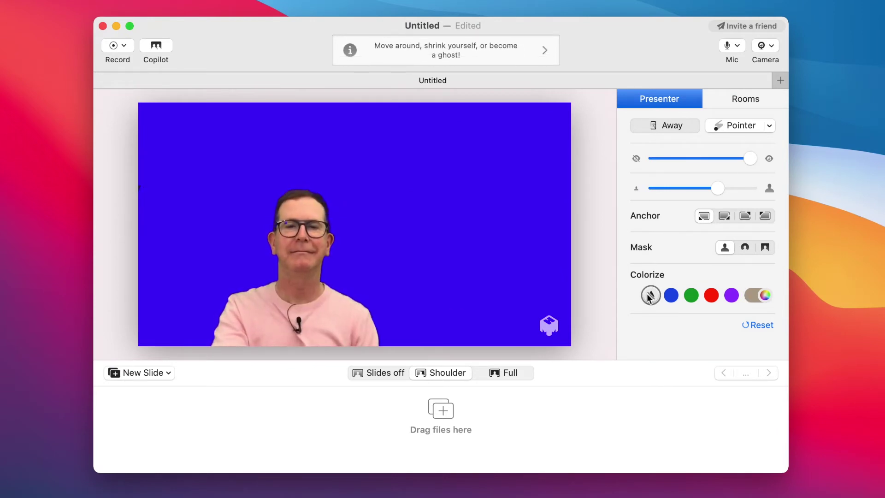
pyautogui.press('super+minus')
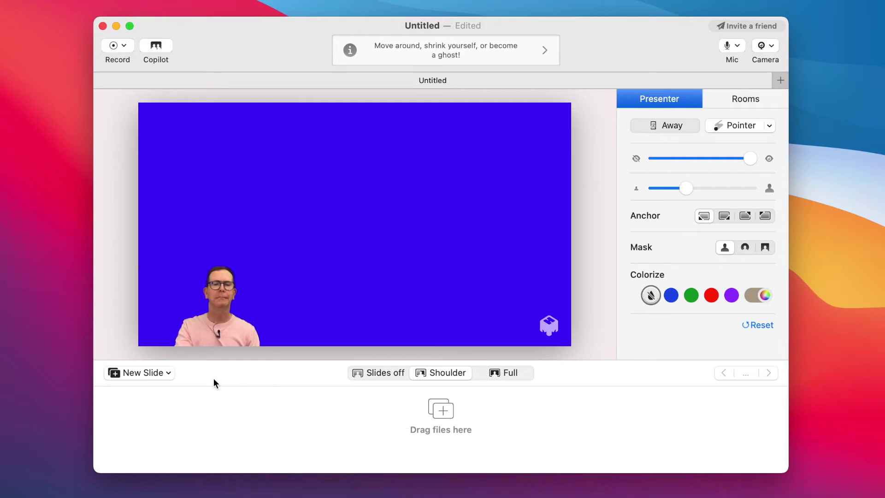
# Step: Import all fourteen domestics slide JPEGs from Finder into the mmhmm slide tray
pyautogui.click(170, 373)
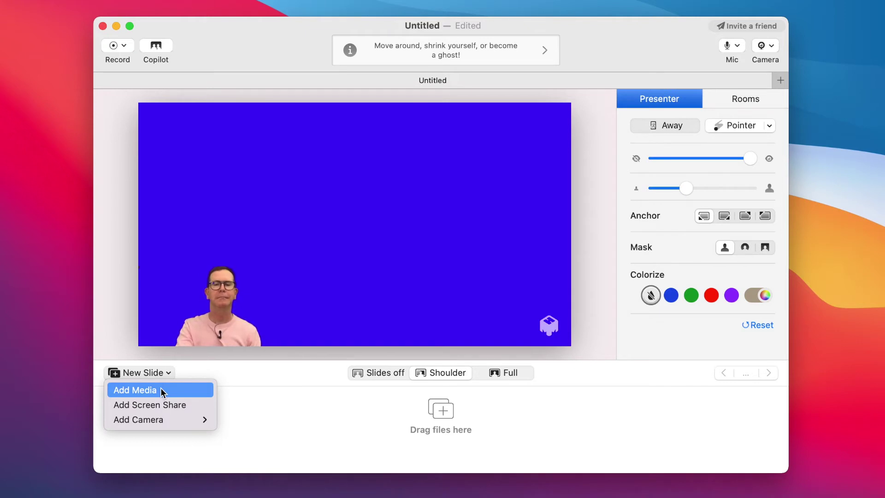
pyautogui.click(289, 420)
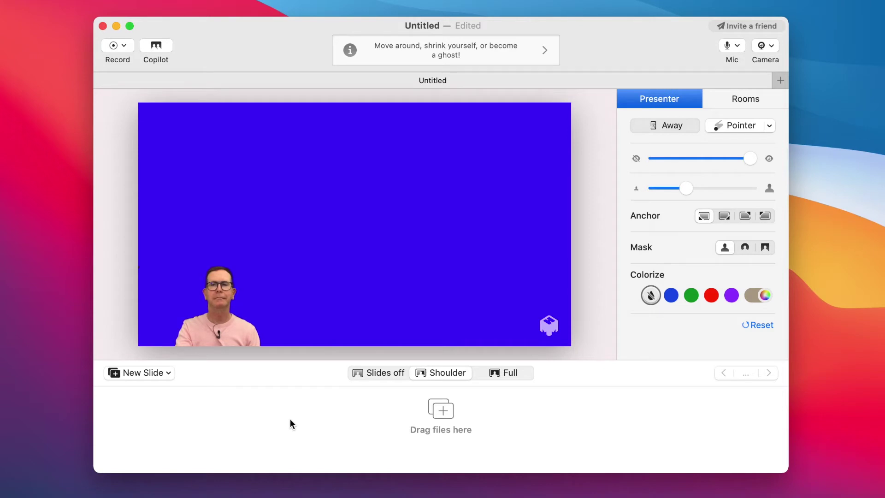
pyautogui.press('super+Tab')
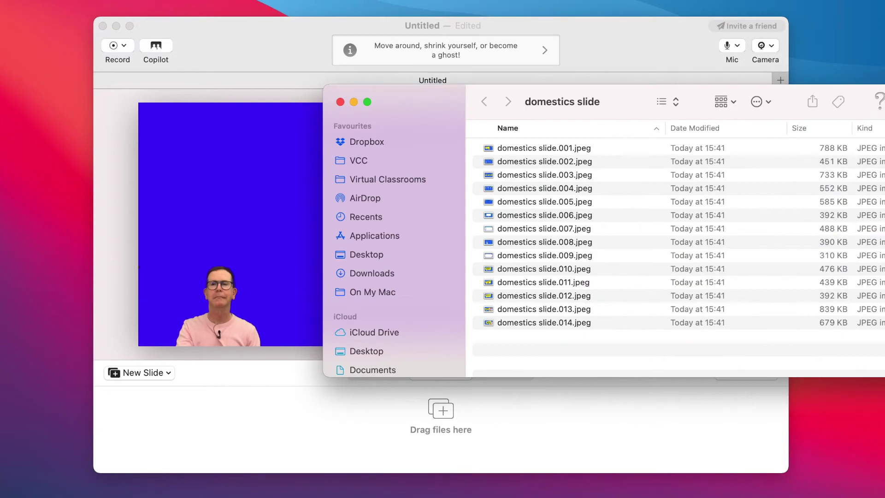
pyautogui.click(534, 148)
pyautogui.press('super+a')
pyautogui.moveTo(433, 102); pyautogui.dragTo(677, 54)
pyautogui.moveTo(742, 105); pyautogui.dragTo(420, 410)
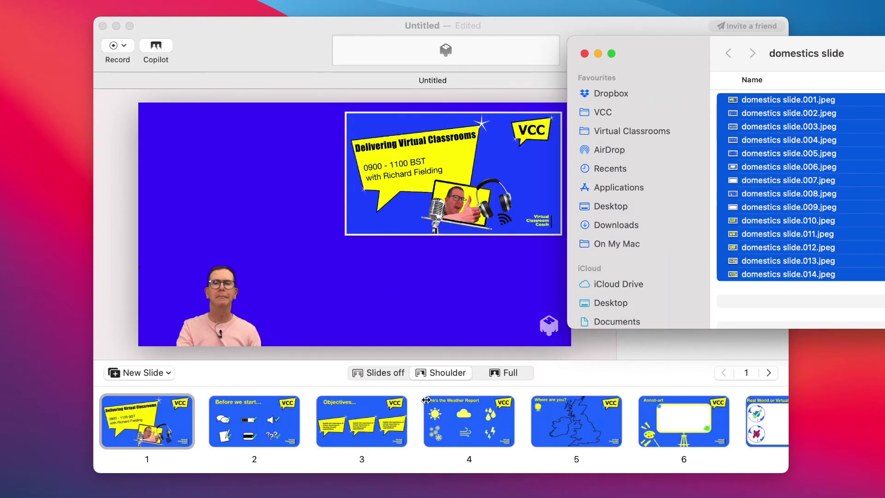
pyautogui.click(587, 54)
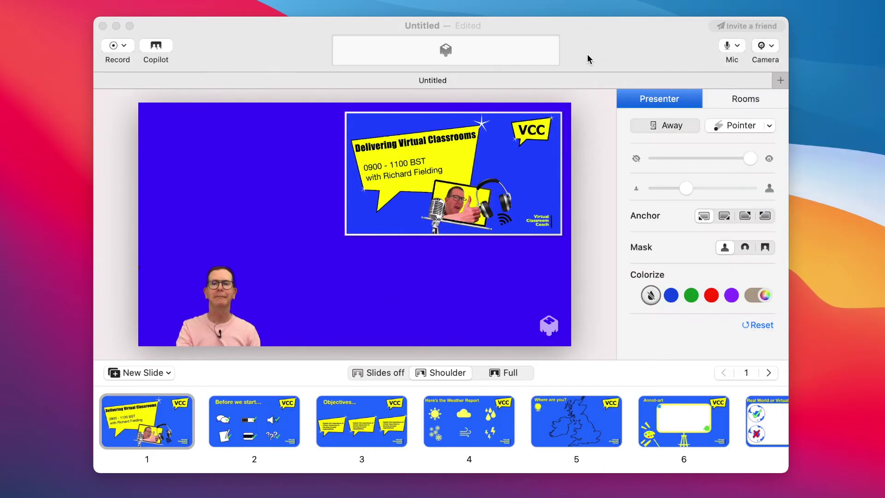
# Step: Step through Before we start... and Objectives... to the Here's the Weather Report slide
pyautogui.click(243, 416)
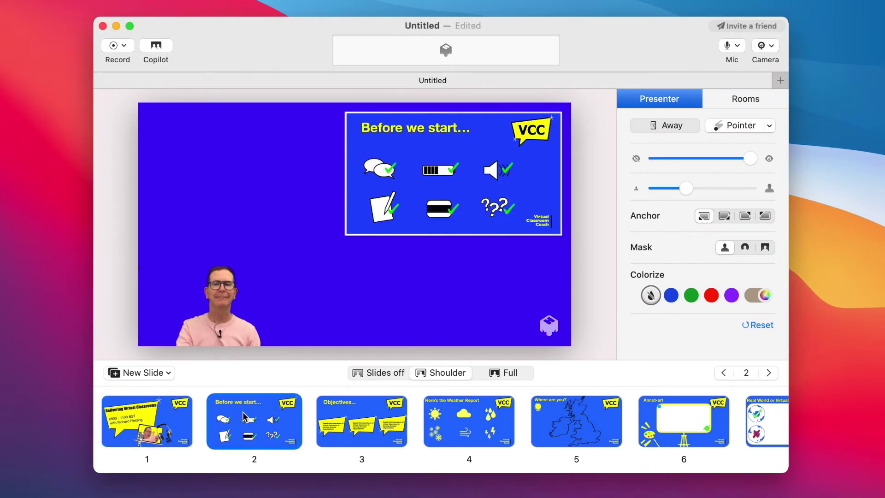
pyautogui.click(395, 421)
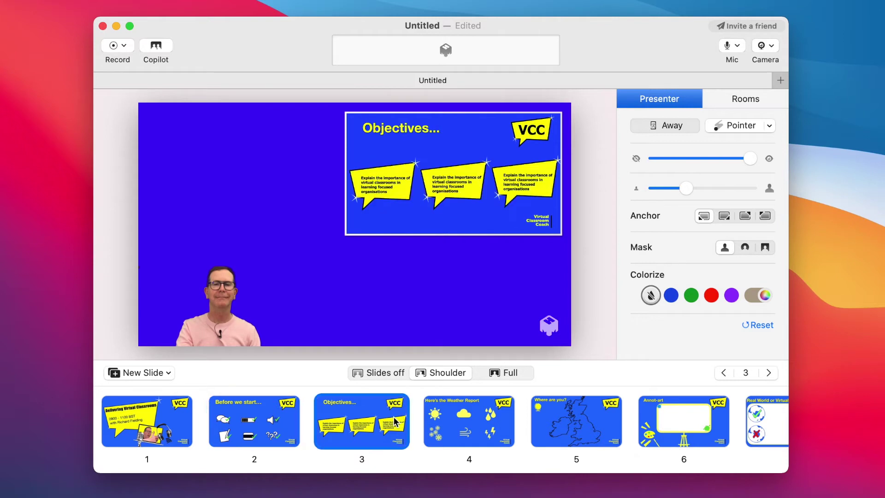
pyautogui.click(470, 424)
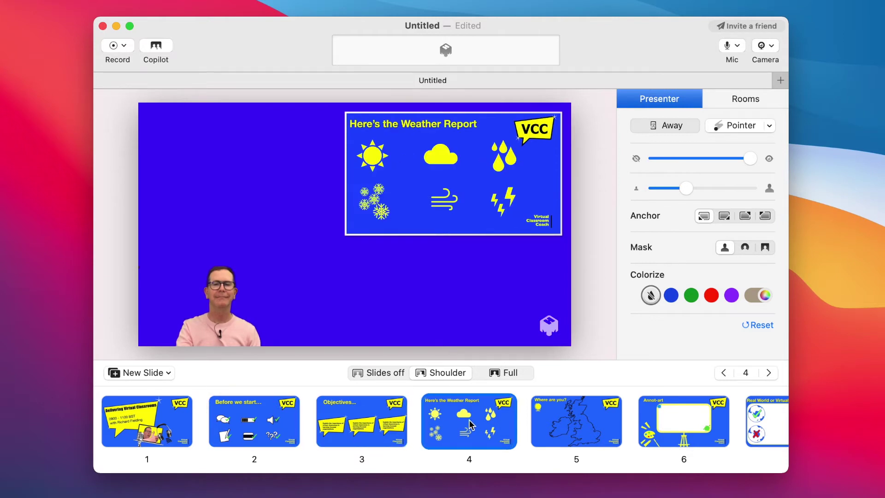
# Step: Return to the Delivering Virtual Classrooms slide, enlarge the presenter and widen the slide image
pyautogui.click(154, 418)
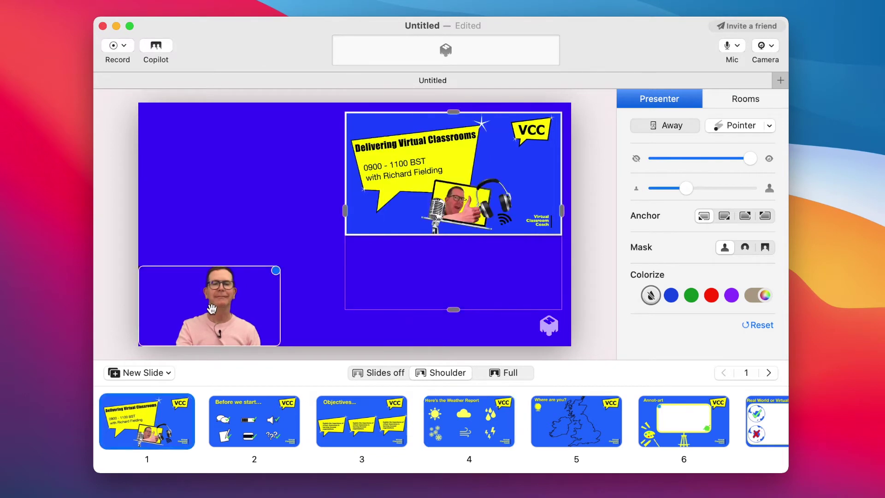
pyautogui.scroll(5, 214, 307)
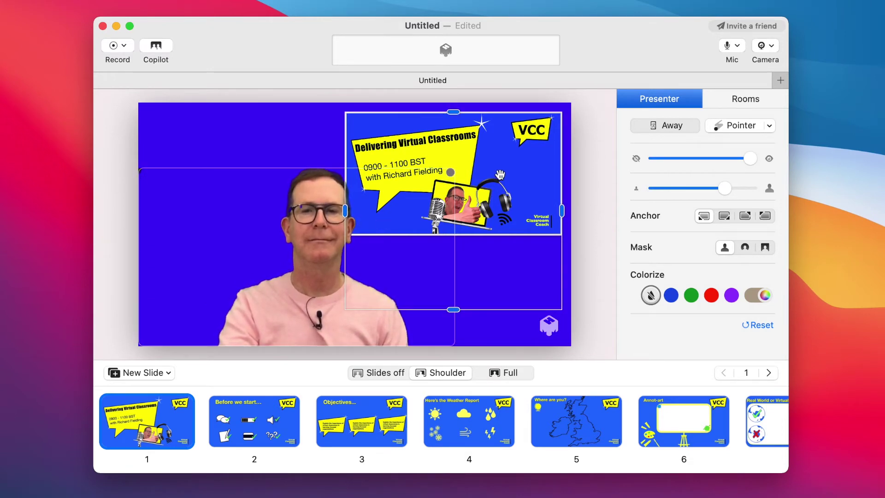
pyautogui.scroll(2, 500, 174)
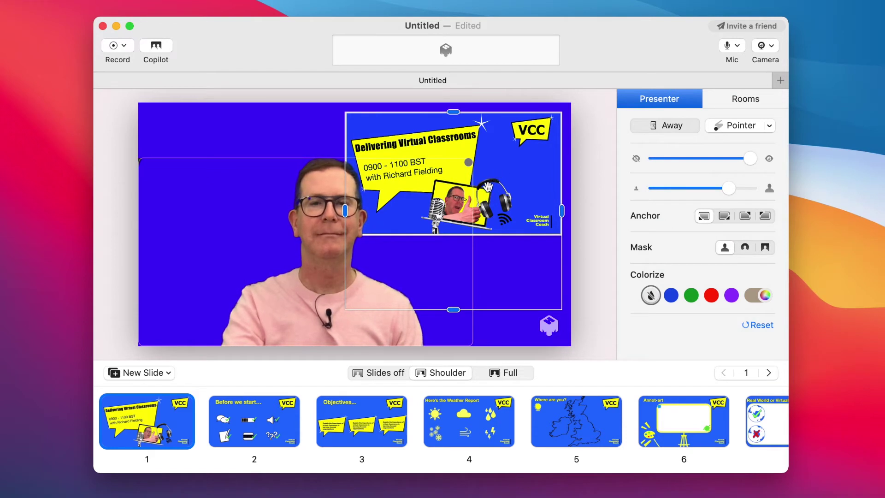
pyautogui.scroll(-5, 487, 187)
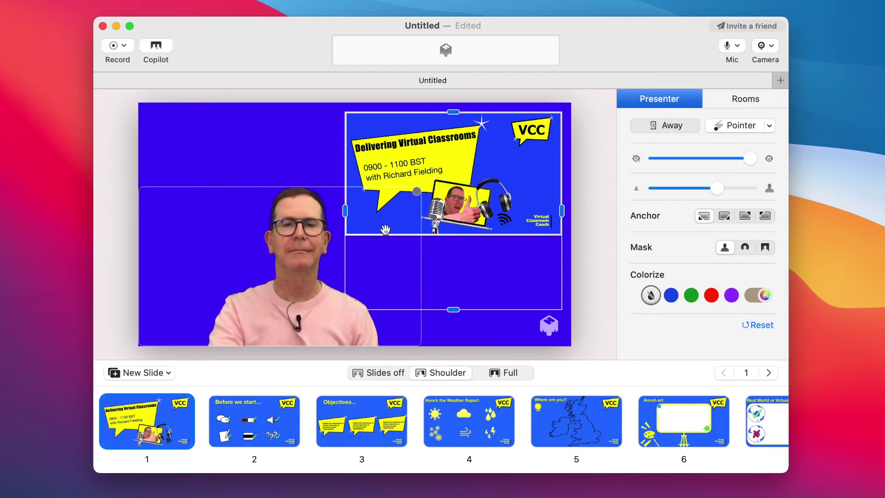
pyautogui.moveTo(346, 217); pyautogui.dragTo(324, 219)
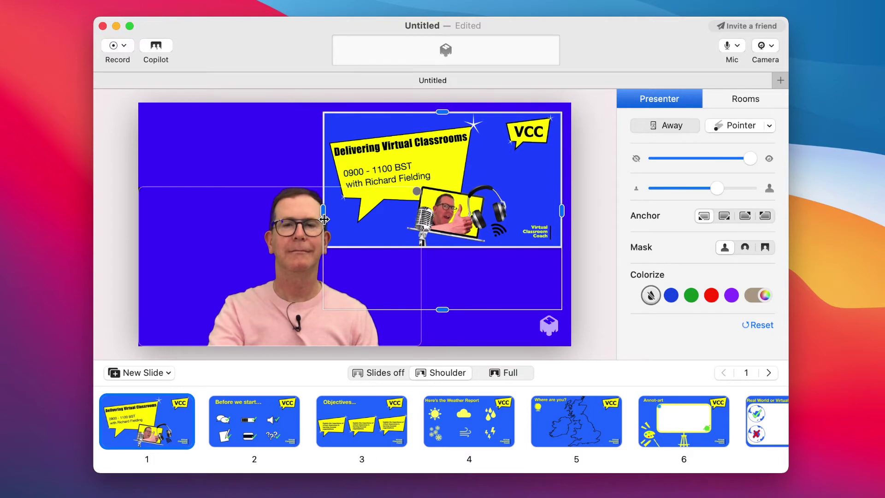
# Step: Try the Slides off and Shoulder layouts, then set Full with the presenter shrunk small
pyautogui.click(352, 374)
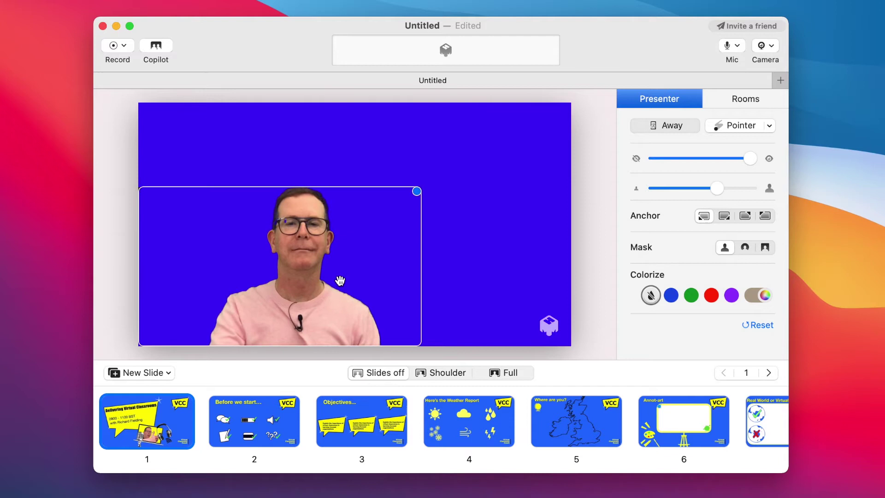
pyautogui.scroll(5, 340, 281)
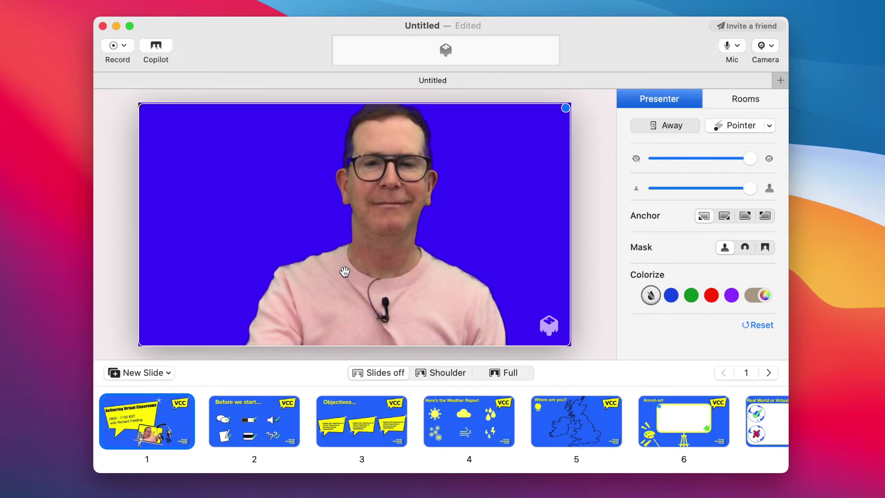
pyautogui.click(446, 372)
pyautogui.scroll(-3, 441, 284)
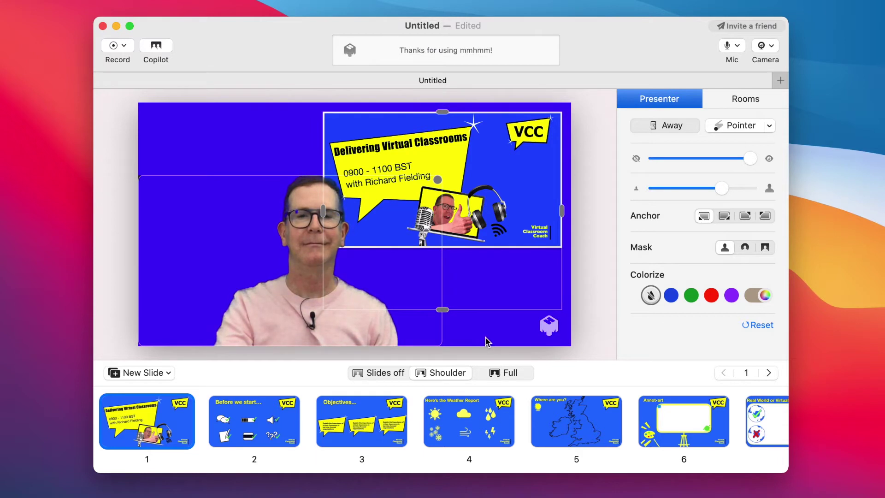
pyautogui.click(496, 372)
pyautogui.scroll(-5, 409, 270)
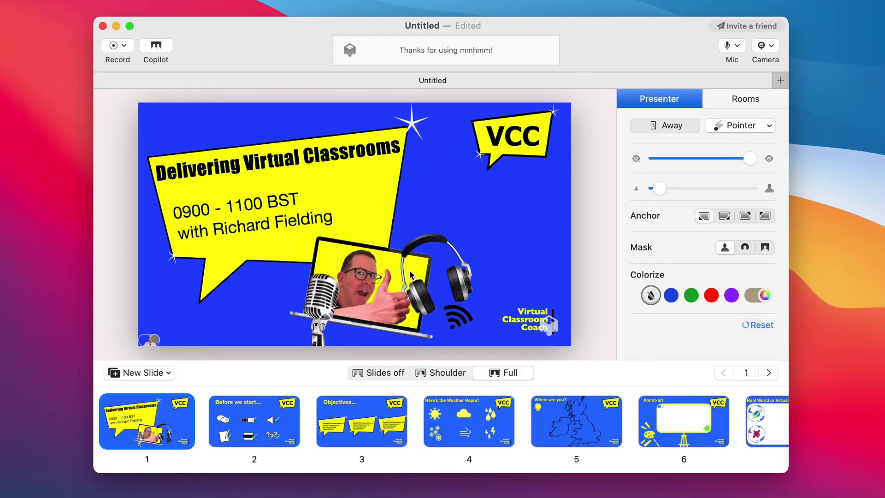
# Step: Advance with the arrow keys past Before we start..., Objectives... and the Weather Report slide
pyautogui.press('Right')
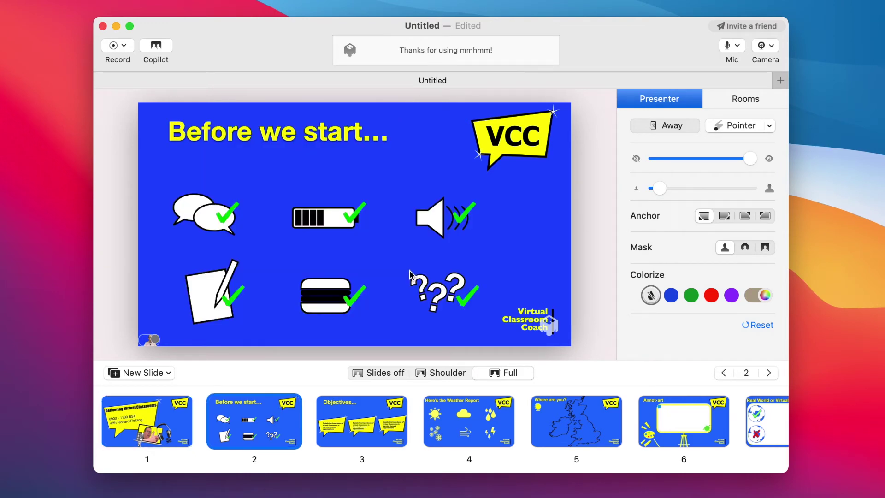
pyautogui.press('Right')
pyautogui.press('Right')
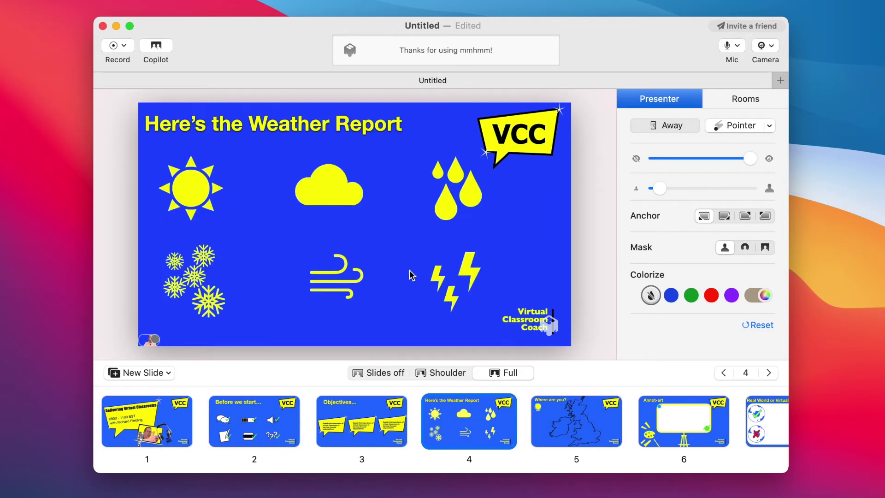
pyautogui.press('Right')
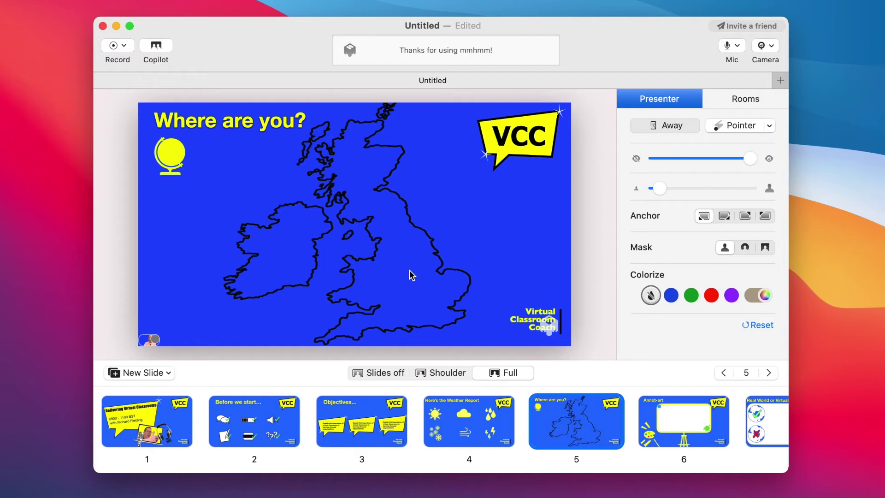
# Step: Try the laser pointer in blue and rainbow trail, then exit pointer mode
pyautogui.click(731, 130)
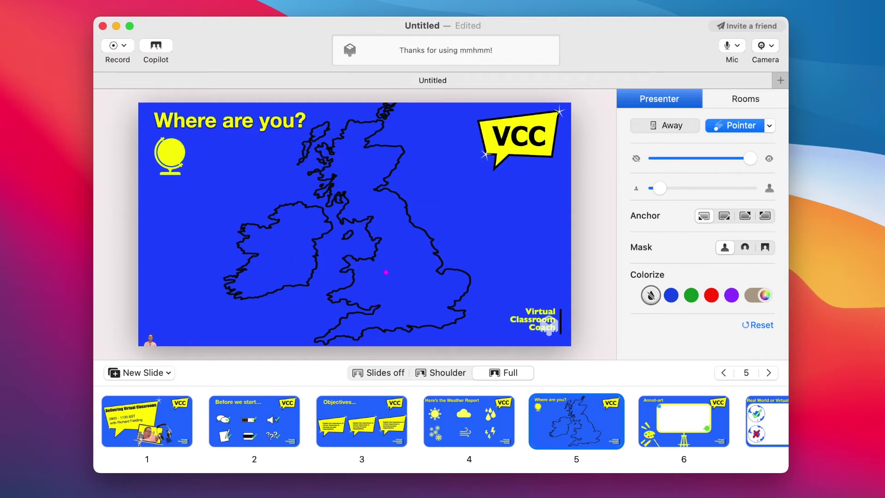
pyautogui.click(769, 126)
pyautogui.click(798, 213)
pyautogui.click(766, 129)
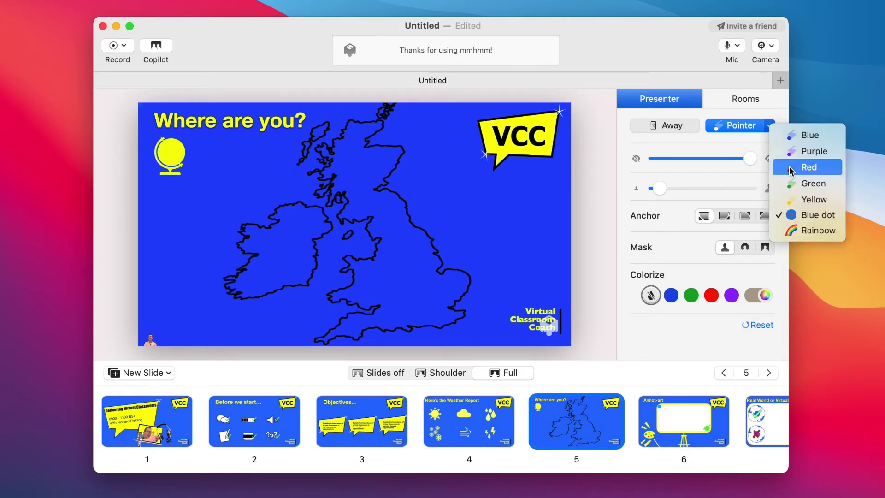
pyautogui.click(811, 230)
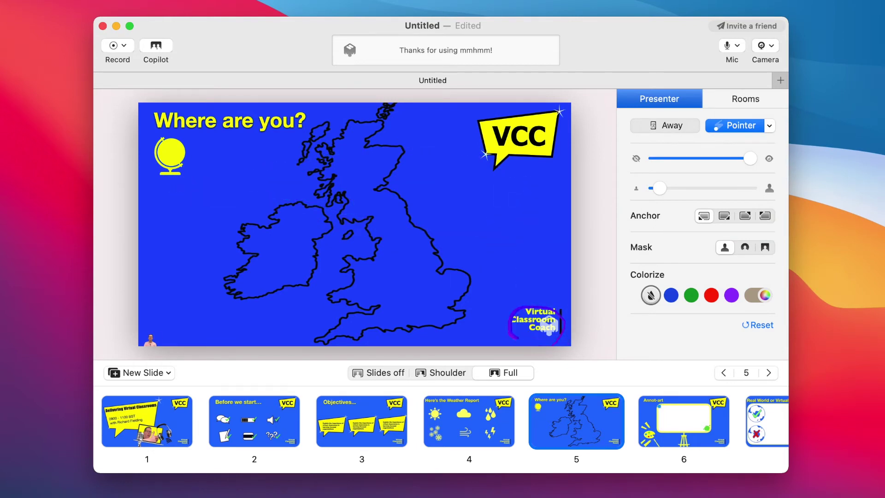
pyautogui.press('Escape')
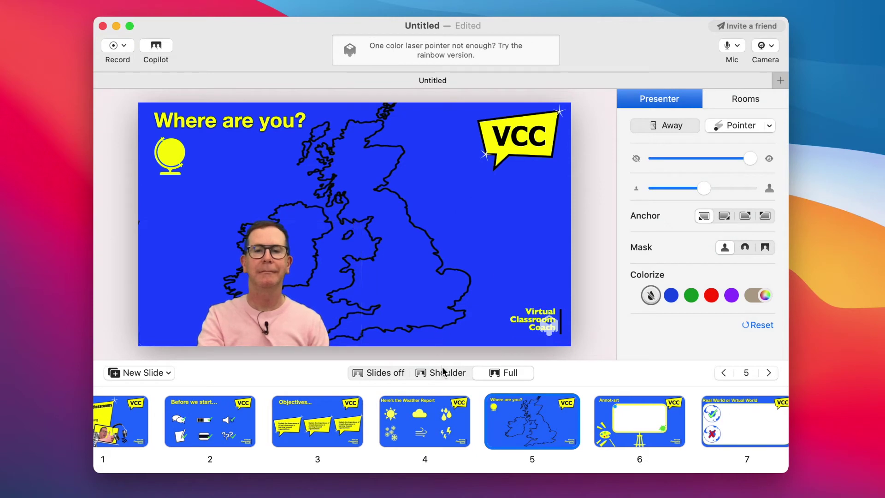
# Step: Use the Shoulder layout and set the room background to Waves
pyautogui.click(441, 370)
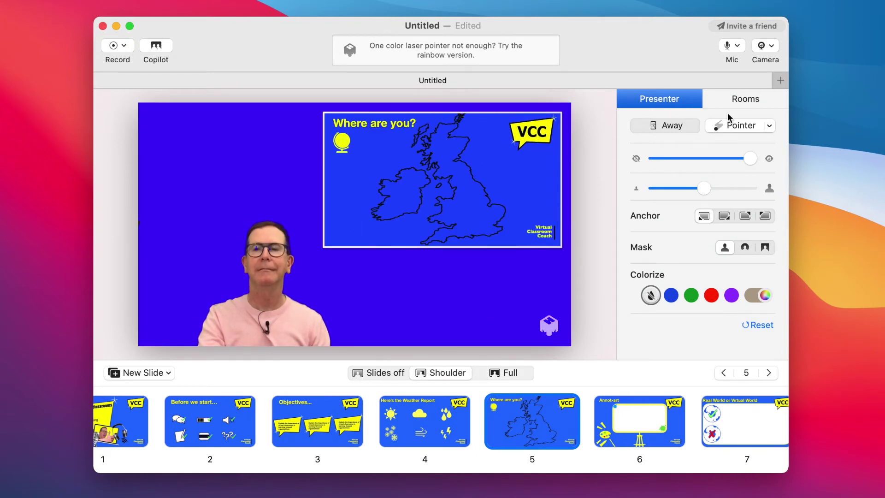
pyautogui.click(741, 104)
pyautogui.scroll(5, 713, 198)
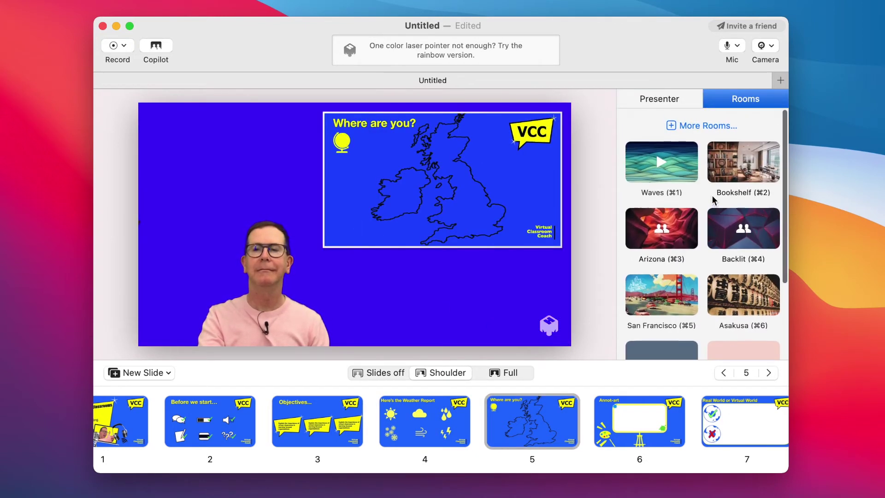
pyautogui.click(687, 168)
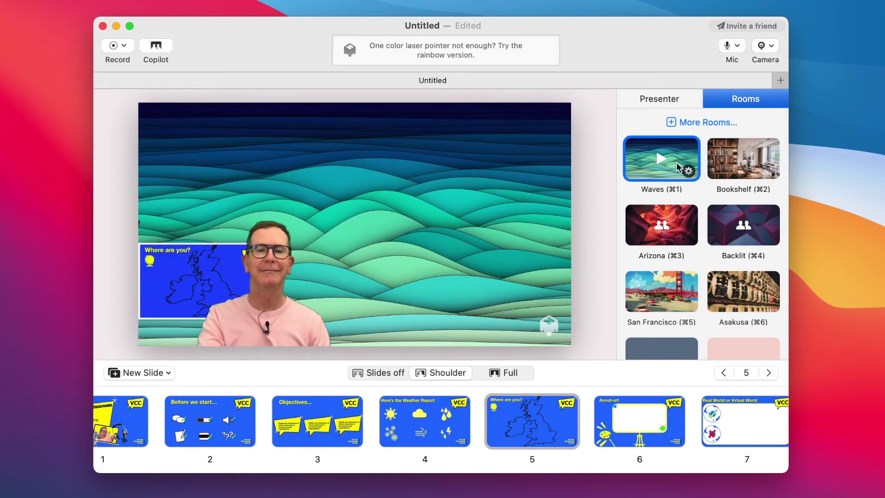
# Step: Turn slides off and enlarge the presenter on the stage
pyautogui.click(398, 372)
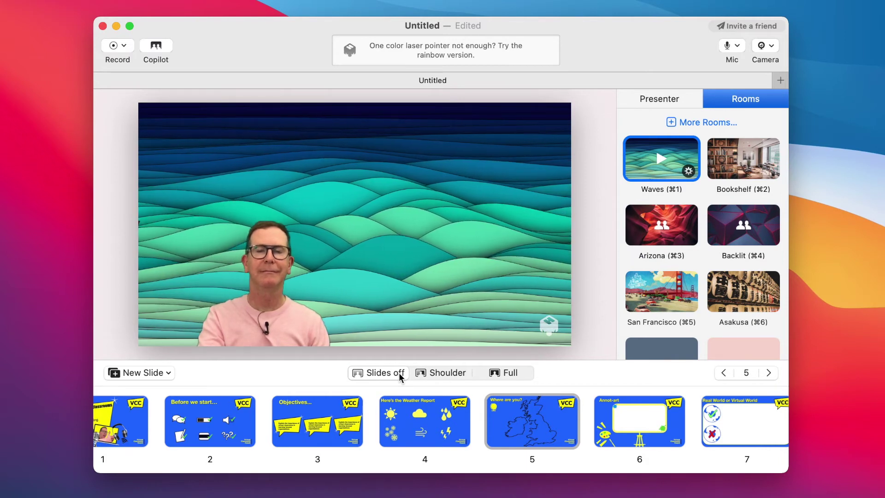
pyautogui.scroll(5, 277, 330)
pyautogui.scroll(1, 276, 330)
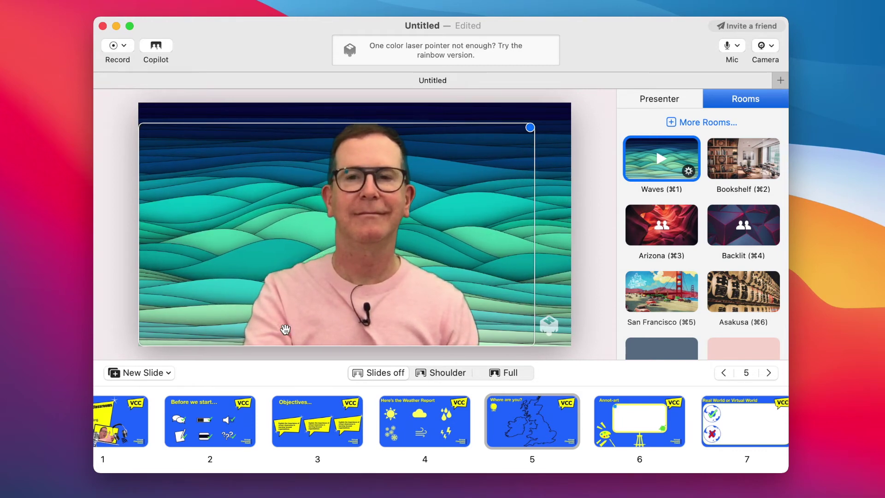
pyautogui.scroll(-3, 680, 328)
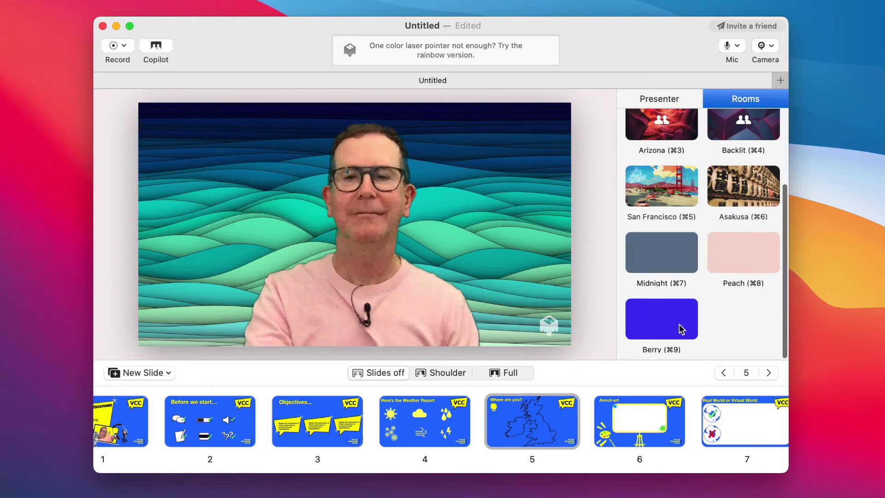
pyautogui.scroll(3, 680, 325)
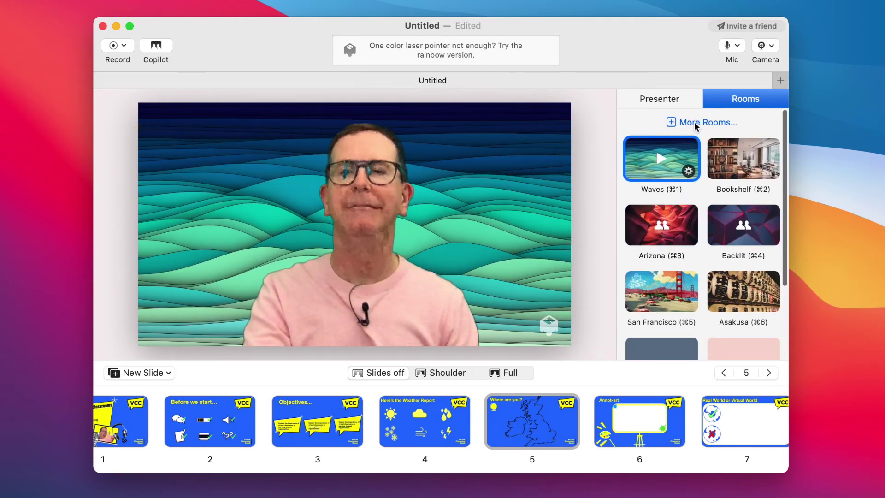
# Step: Browse More Rooms, open the Dynamic category, and add the Bubbles room
pyautogui.click(694, 122)
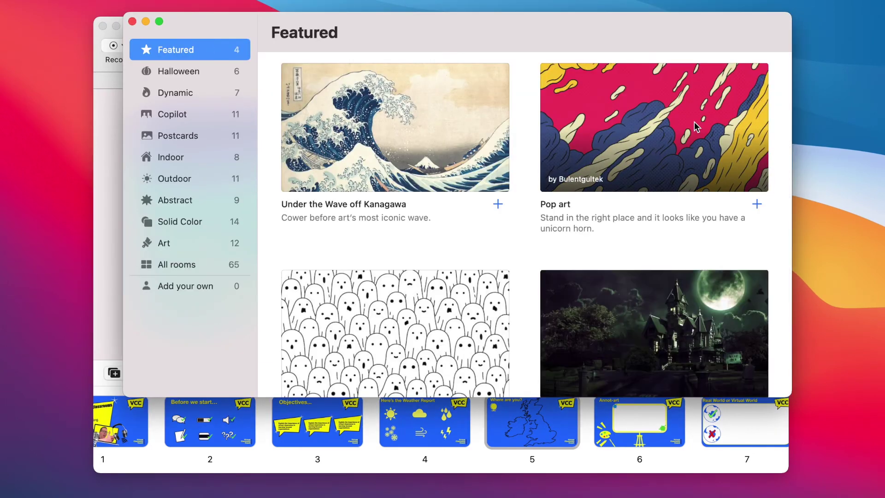
pyautogui.scroll(-2, 617, 190)
pyautogui.scroll(-2, 618, 189)
pyautogui.scroll(4, 618, 189)
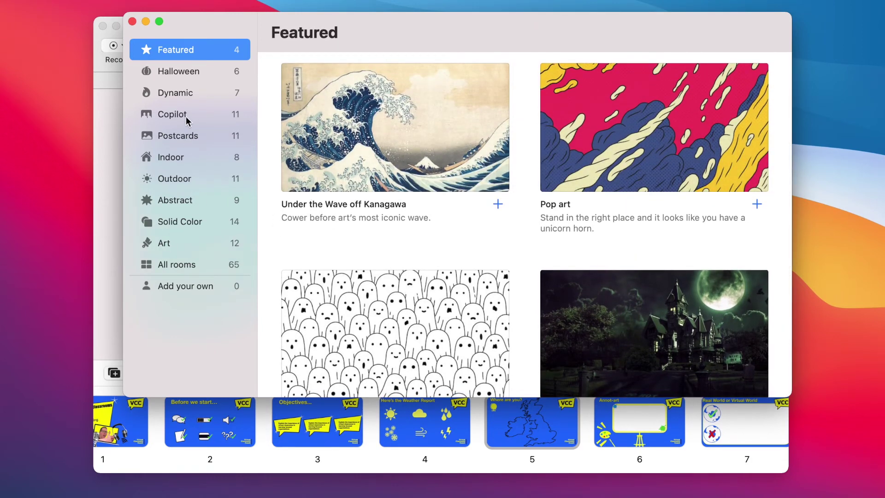
pyautogui.click(186, 96)
pyautogui.scroll(-3, 490, 236)
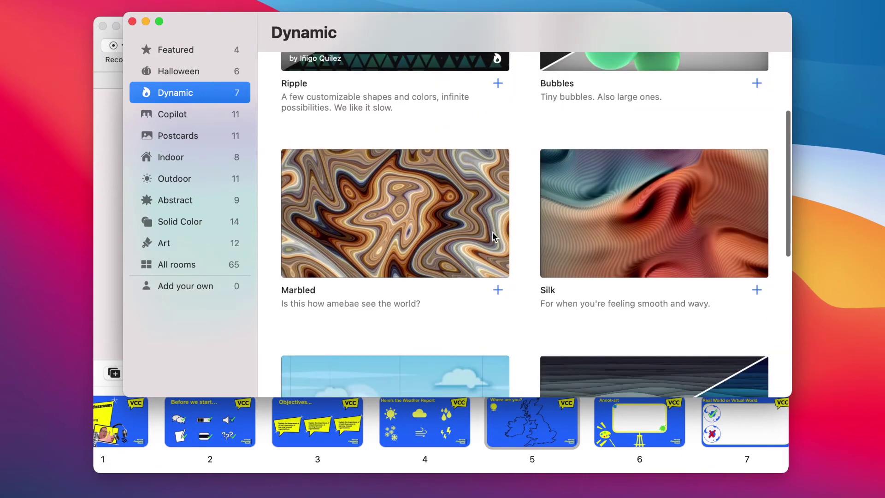
pyautogui.scroll(-10, 509, 258)
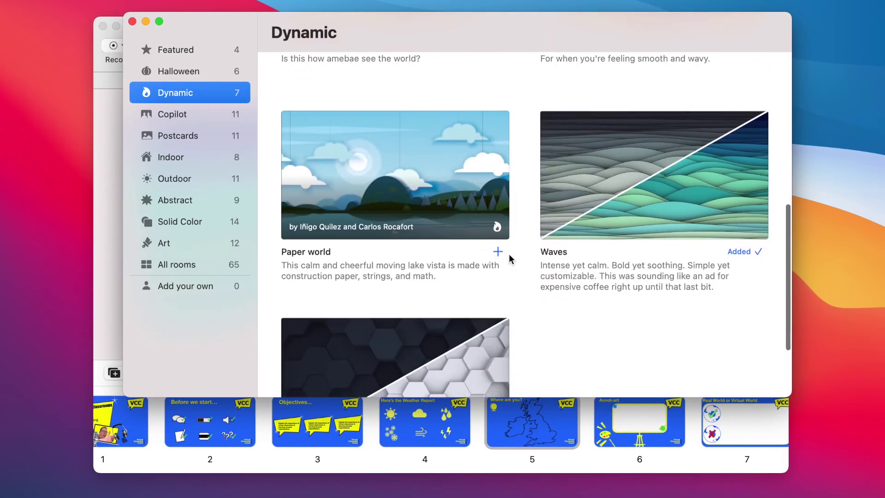
pyautogui.scroll(3, 508, 258)
pyautogui.scroll(8, 509, 258)
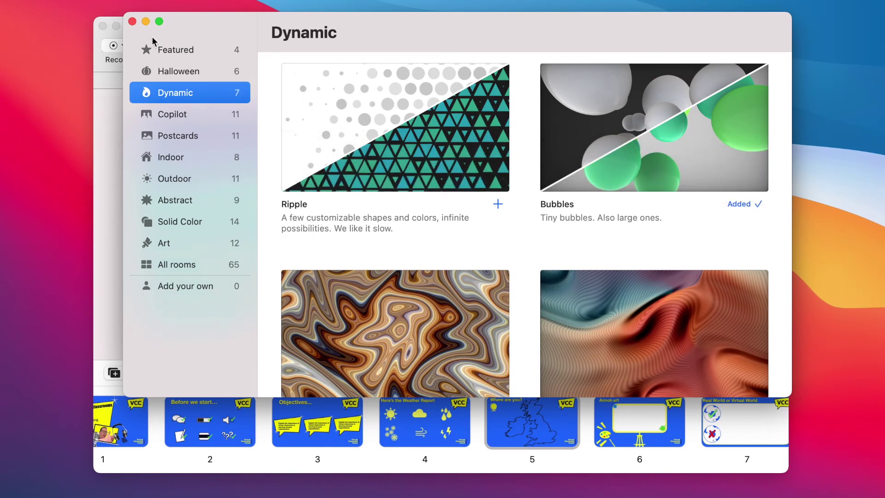
# Step: Switch to the Bubbles room and show slide 2, 'Before we start', over the presenter's shoulder
pyautogui.click(133, 21)
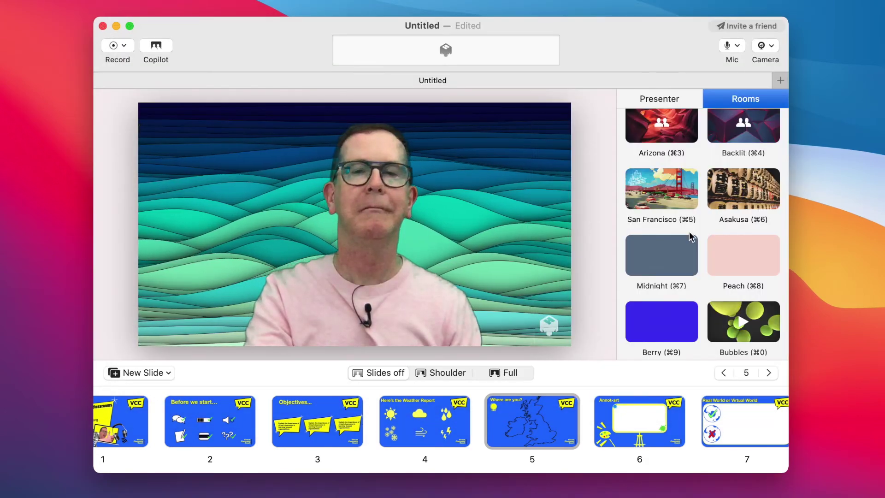
pyautogui.click(721, 313)
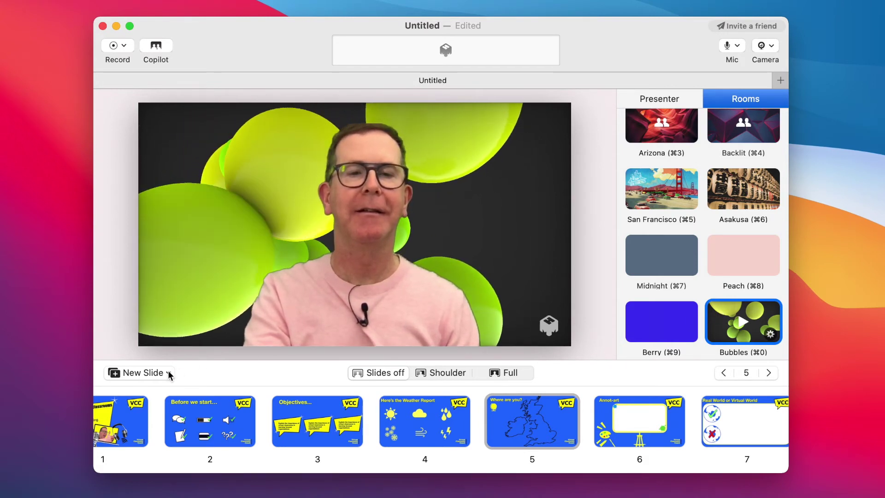
pyautogui.click(186, 422)
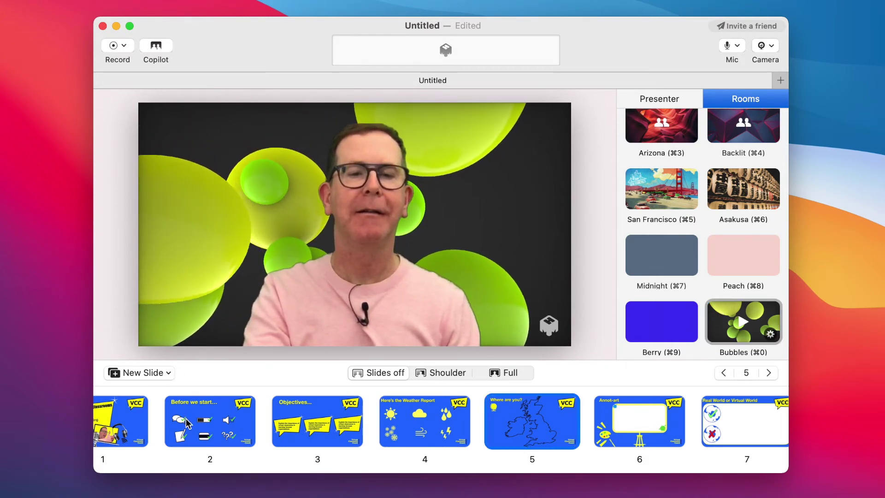
pyautogui.click(468, 371)
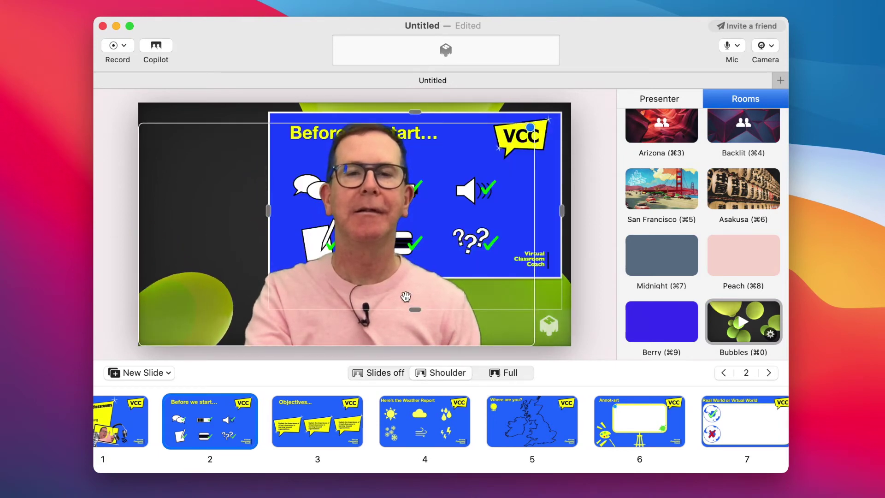
# Step: Move the presenter to the left, resize them, and check the Copilot shared-control setting
pyautogui.moveTo(413, 306); pyautogui.dragTo(266, 304)
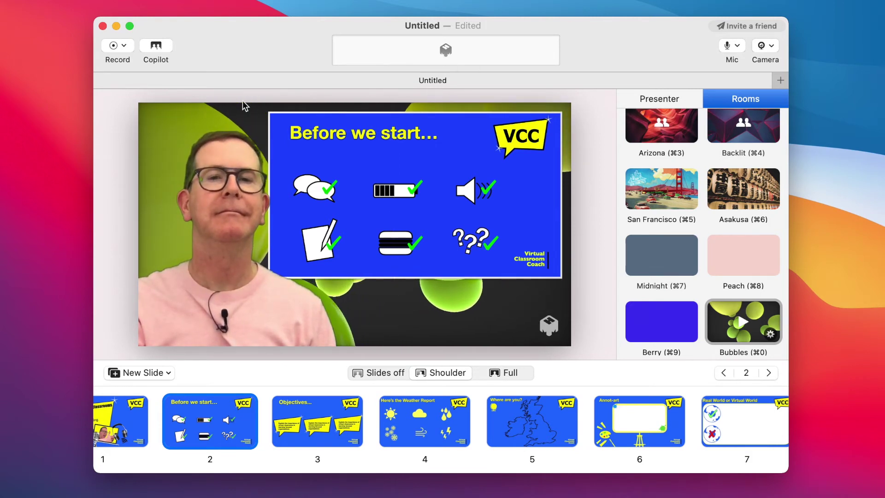
pyautogui.scroll(3, 267, 217)
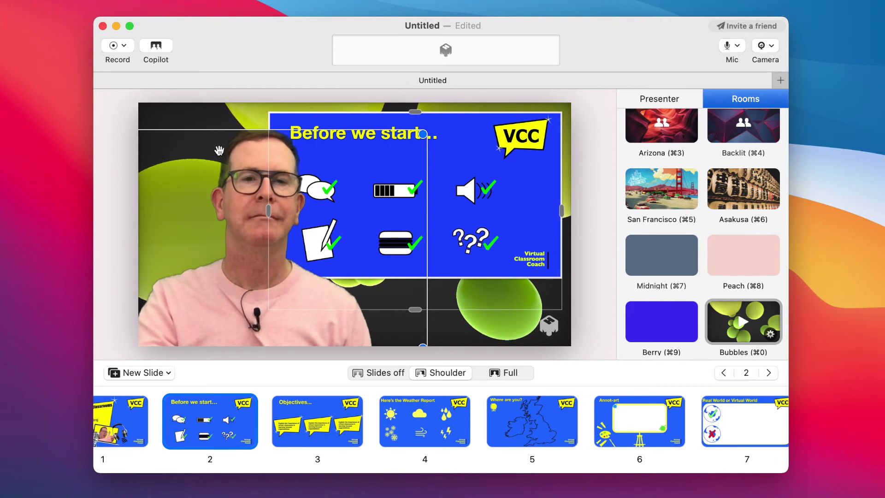
pyautogui.click(159, 52)
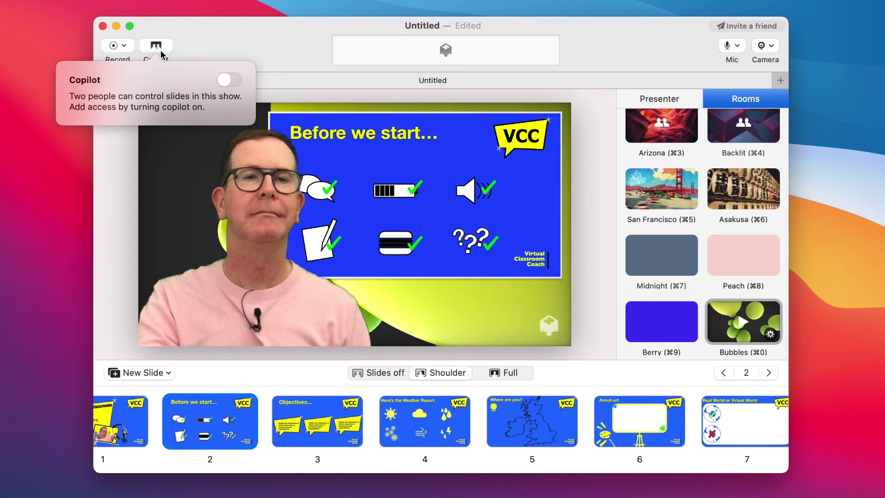
pyautogui.click(211, 45)
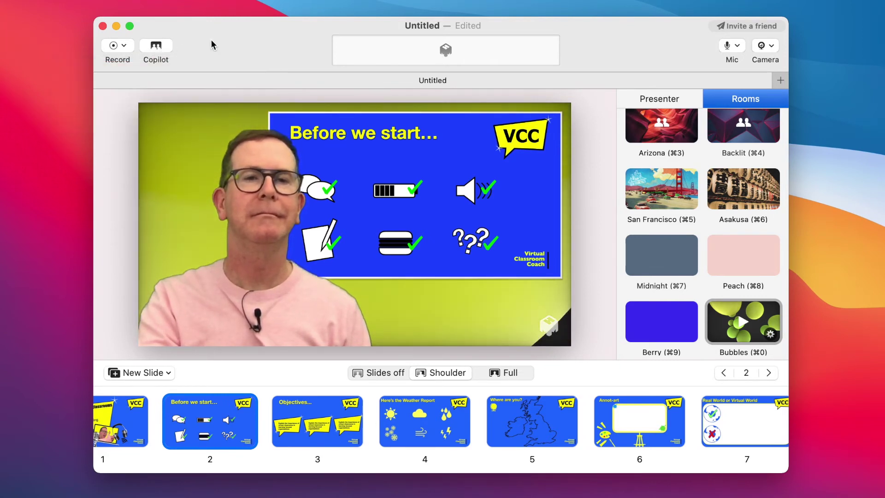
pyautogui.click(124, 45)
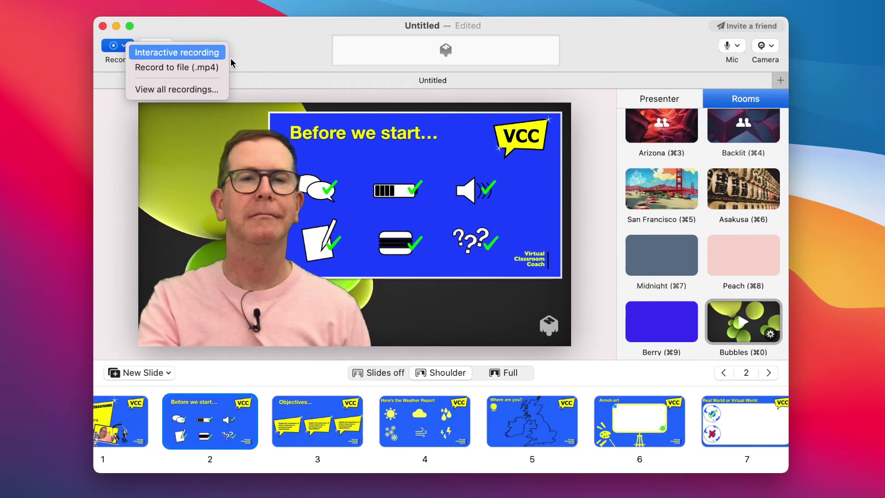
pyautogui.click(272, 58)
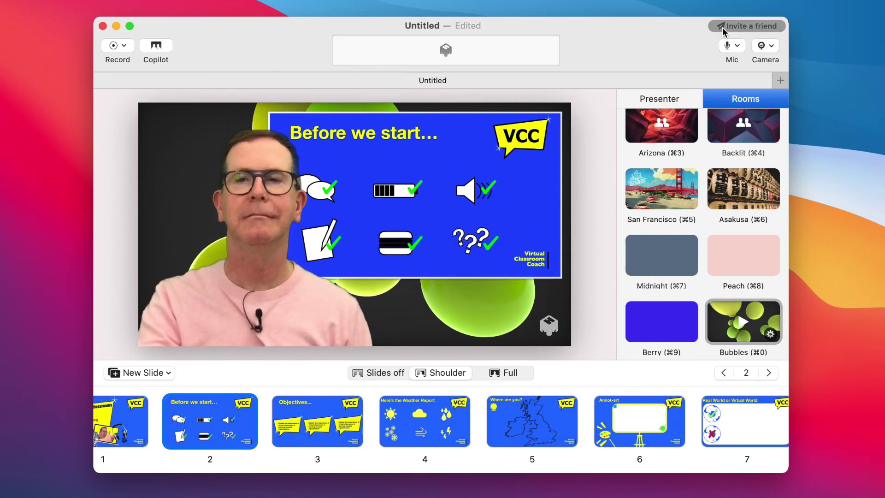
# Step: Lower the camera's green-screen threshold from 40% to 36%
pyautogui.click(736, 47)
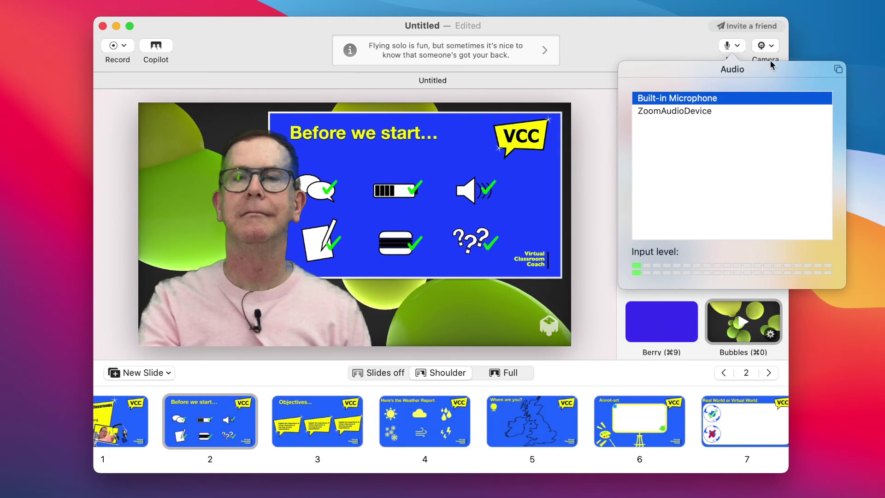
pyautogui.click(766, 47)
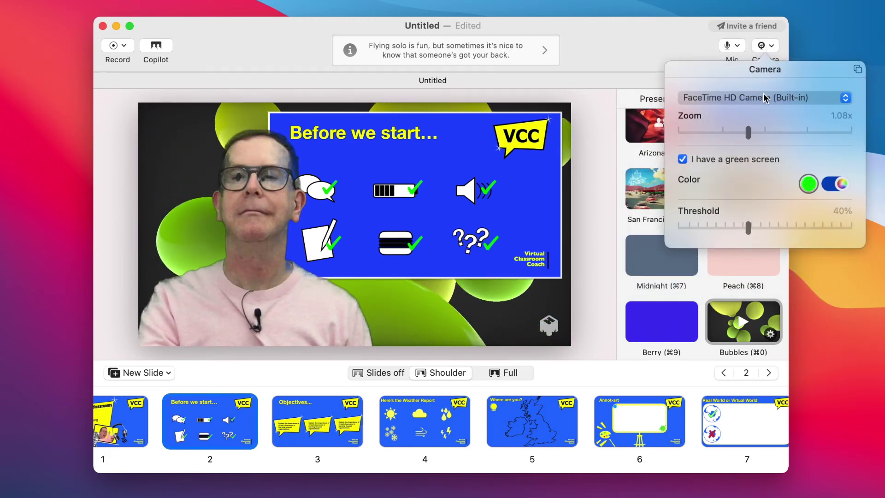
pyautogui.moveTo(748, 227)
pyautogui.mouseDown()
pyautogui.moveTo(768, 231)
pyautogui.moveTo(726, 231)
pyautogui.moveTo(749, 231)
pyautogui.mouseUp()
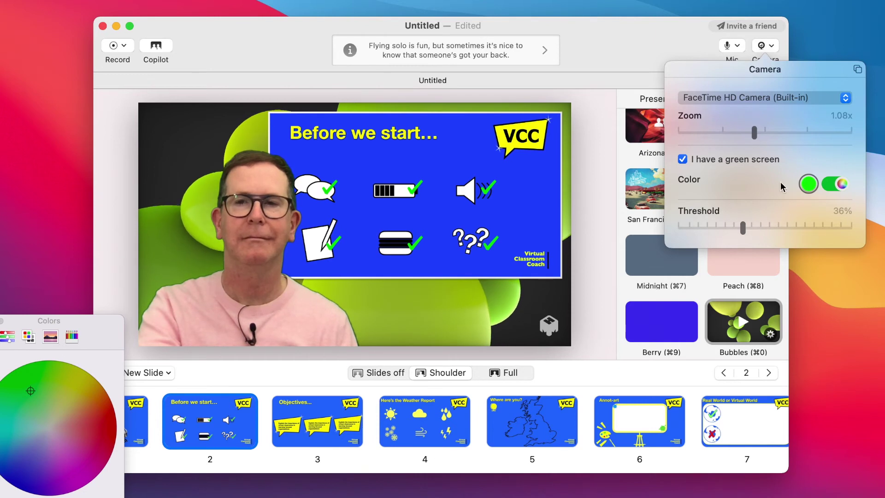
pyautogui.click(684, 52)
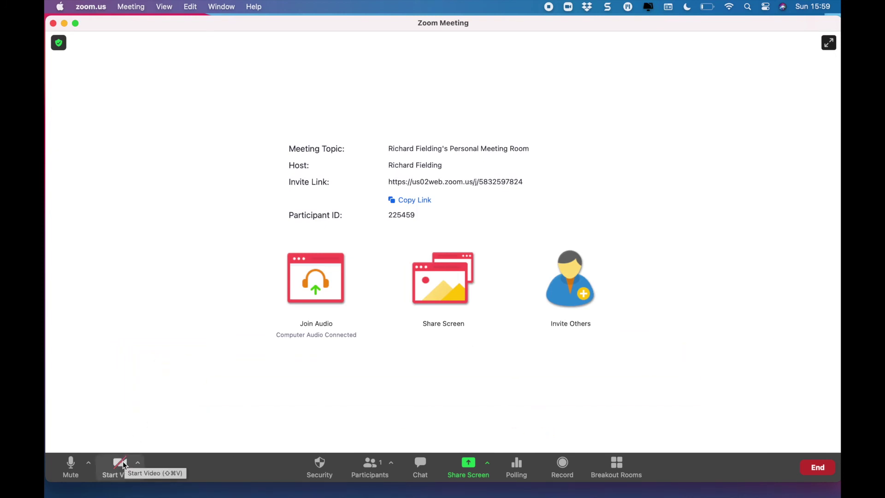
# Step: Choose mmhmm Camera as Zoom's video source and start the video
pyautogui.click(138, 462)
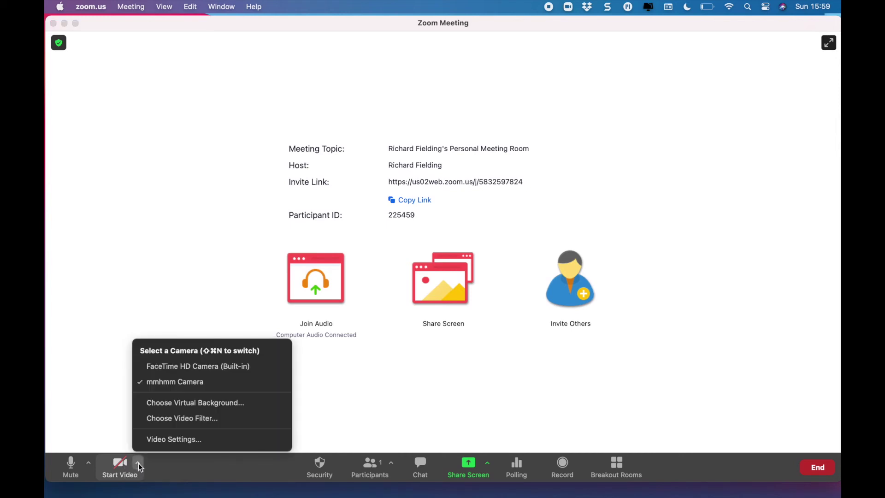
pyautogui.click(168, 384)
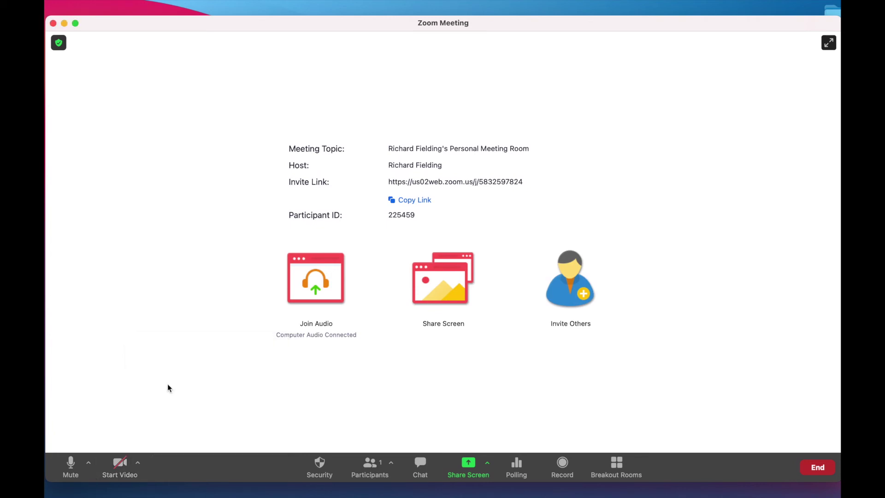
pyautogui.click(121, 462)
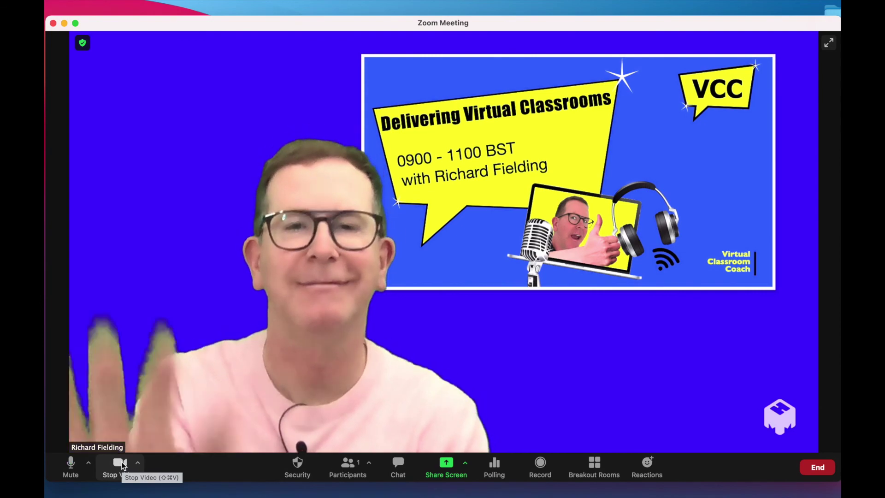